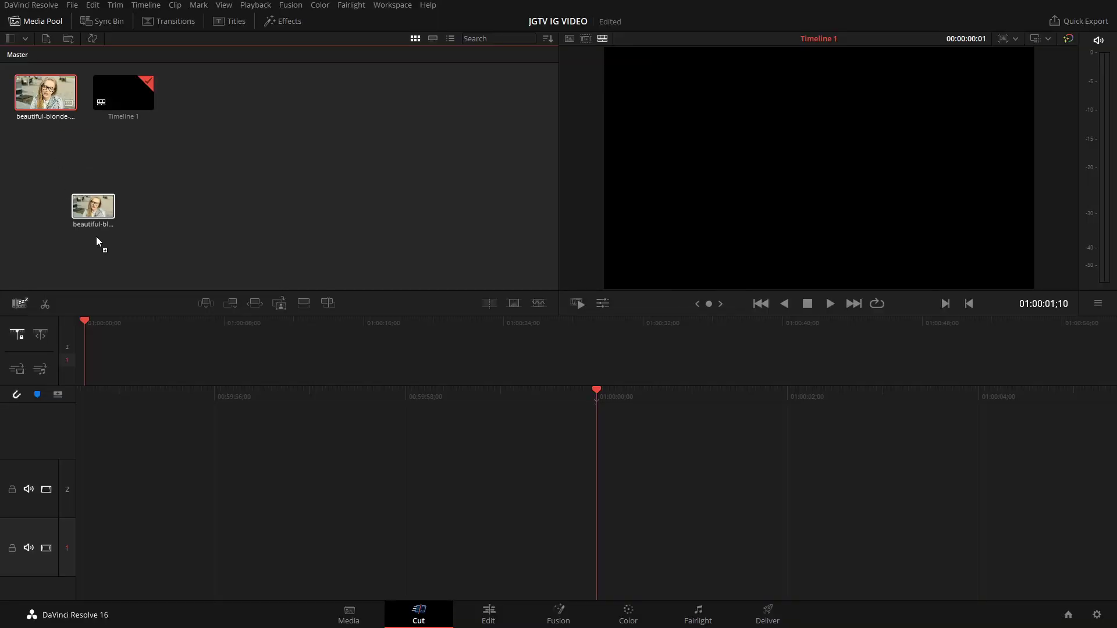
Place the talking-head clip on the timeline and set the timeline to Square 1080x1080
drag(96, 238, 88, 355)
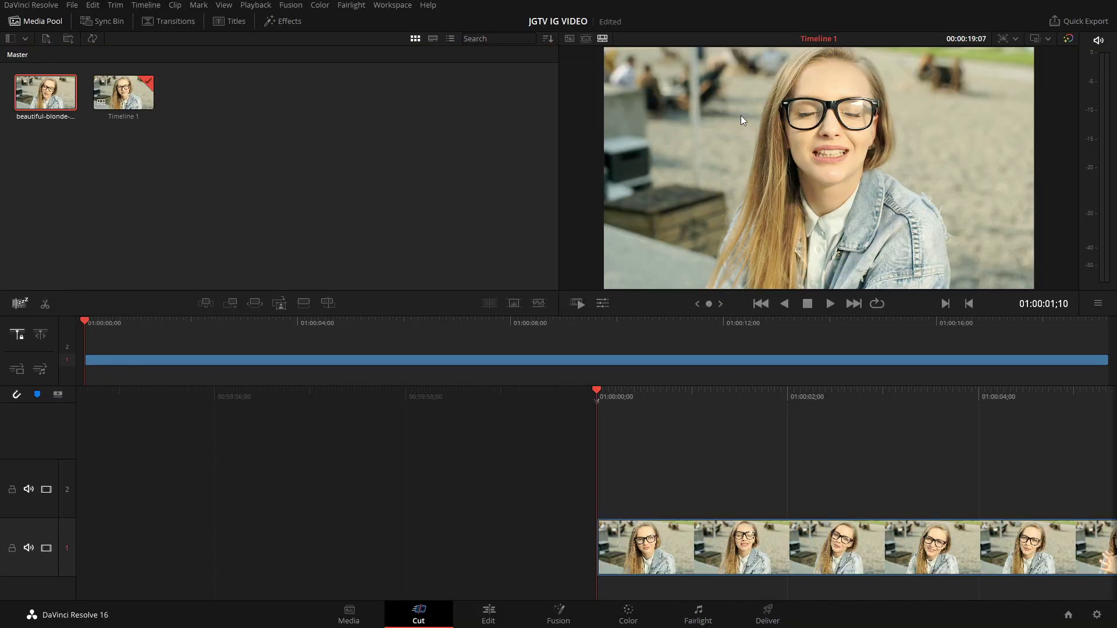
click(1014, 39)
click(1032, 128)
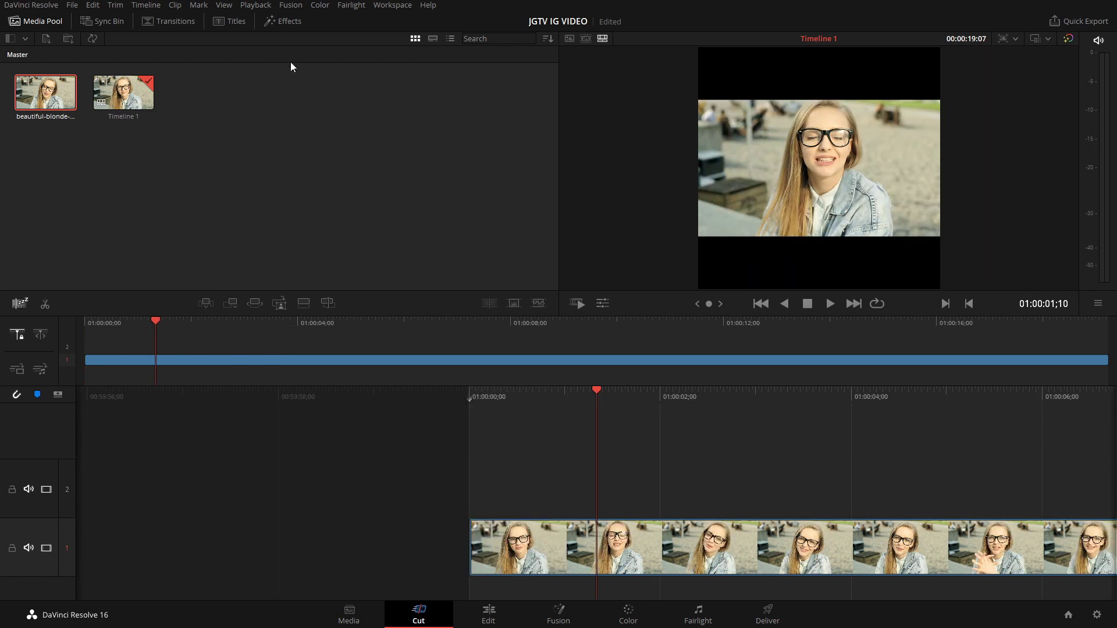
Search Titles for 'pro' and add JRTV Progress Bar 01 and 02 (Line) on track 2
click(236, 23)
click(512, 39)
text(pro)
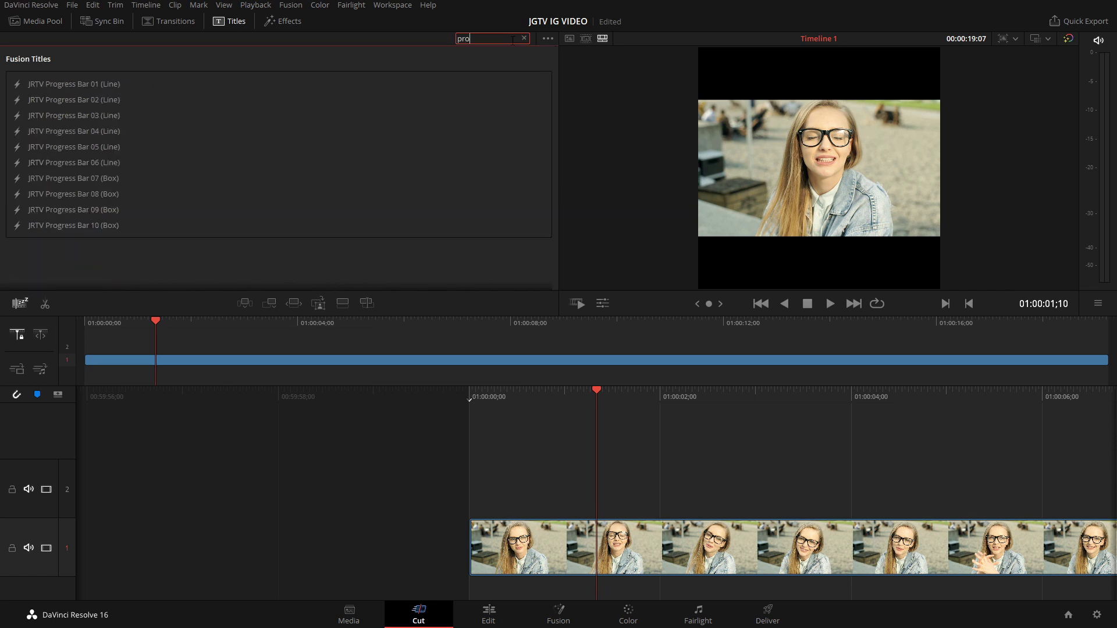
drag(105, 85, 82, 347)
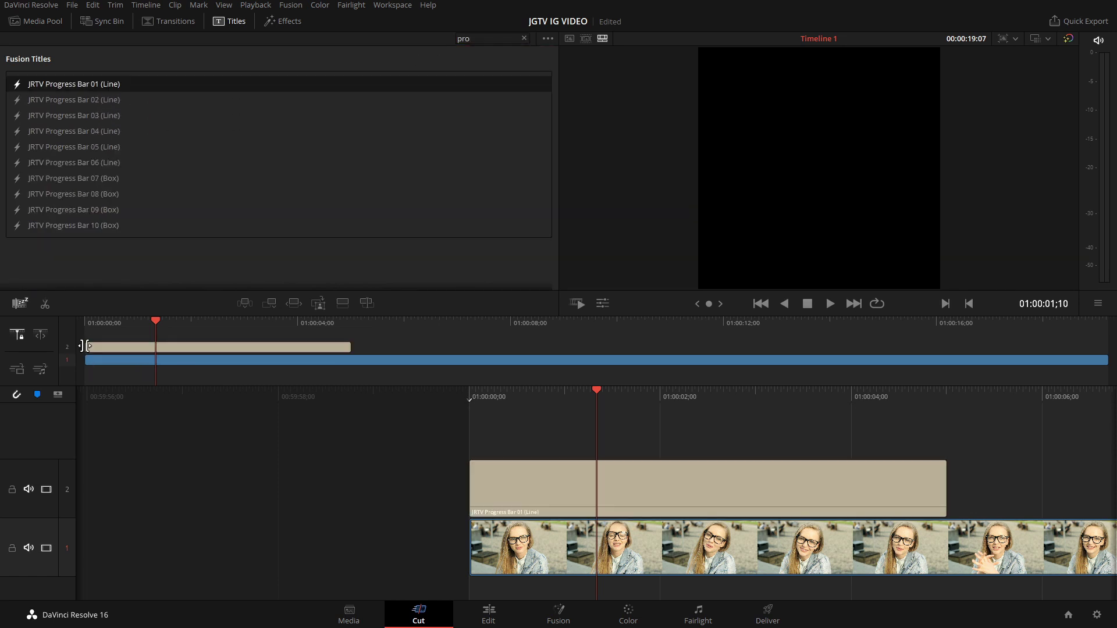
drag(82, 97, 387, 346)
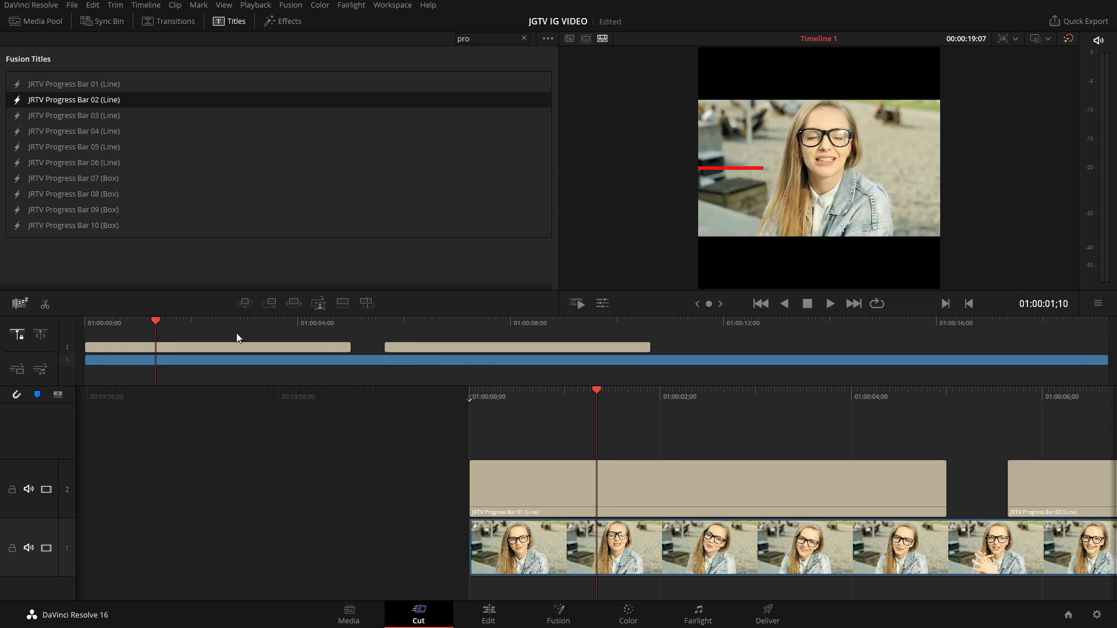
drag(177, 324, 485, 342)
Delete the JRTV Progress Bar 02 title and return to the timeline start
click(702, 495)
key(Delete)
key(Home)
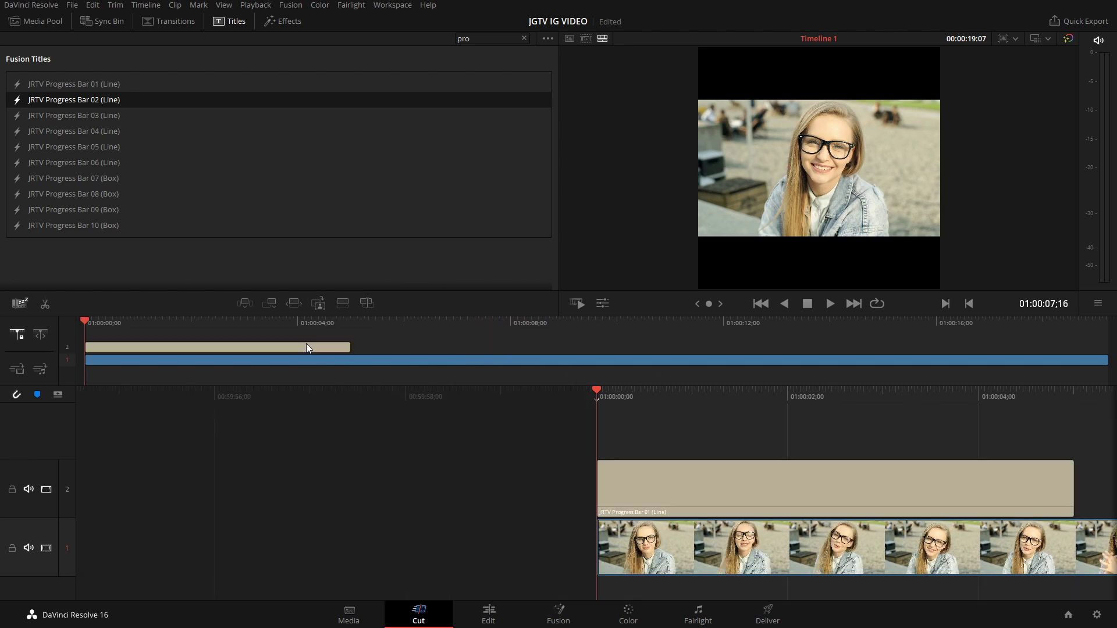
Stretch Progress Bar 01 (Line) to the end of the clip and preview the red line
click(171, 348)
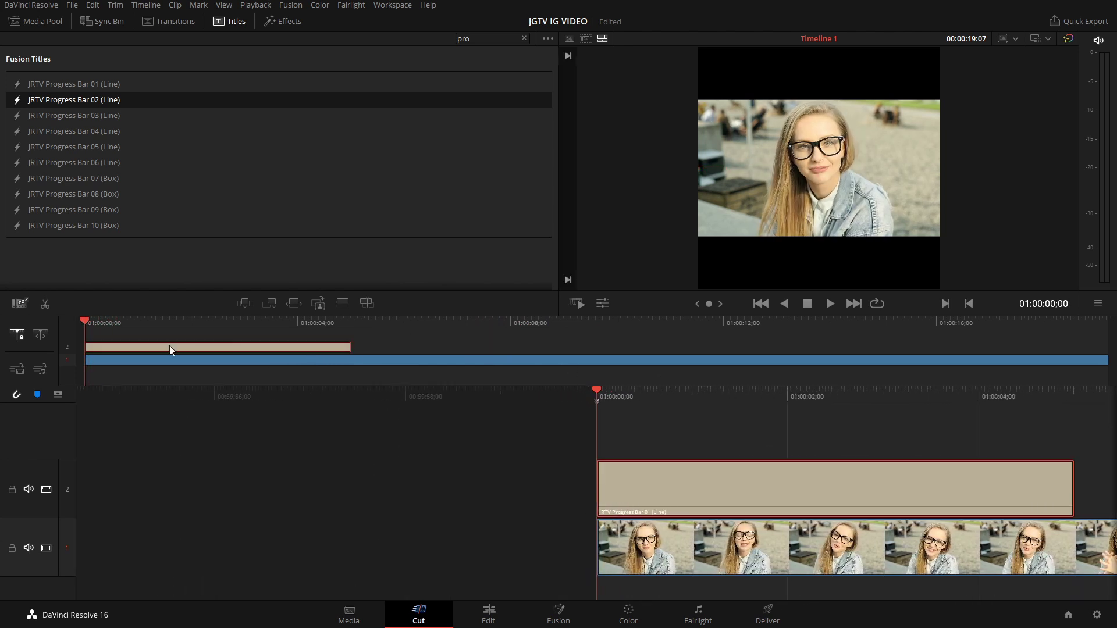
drag(352, 348, 1108, 350)
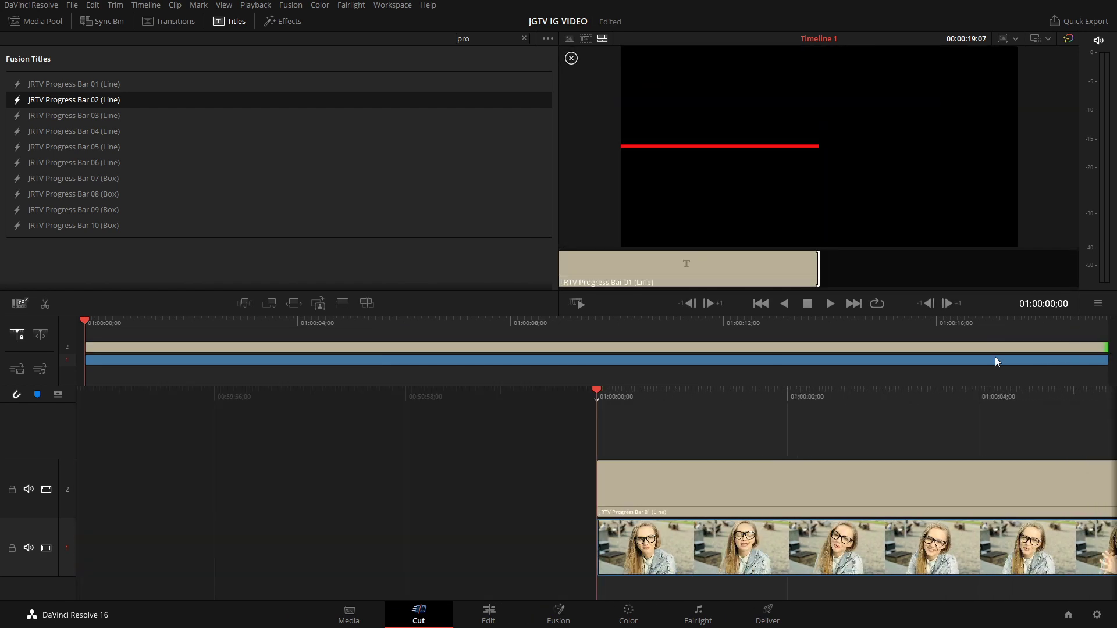
drag(148, 323, 624, 330)
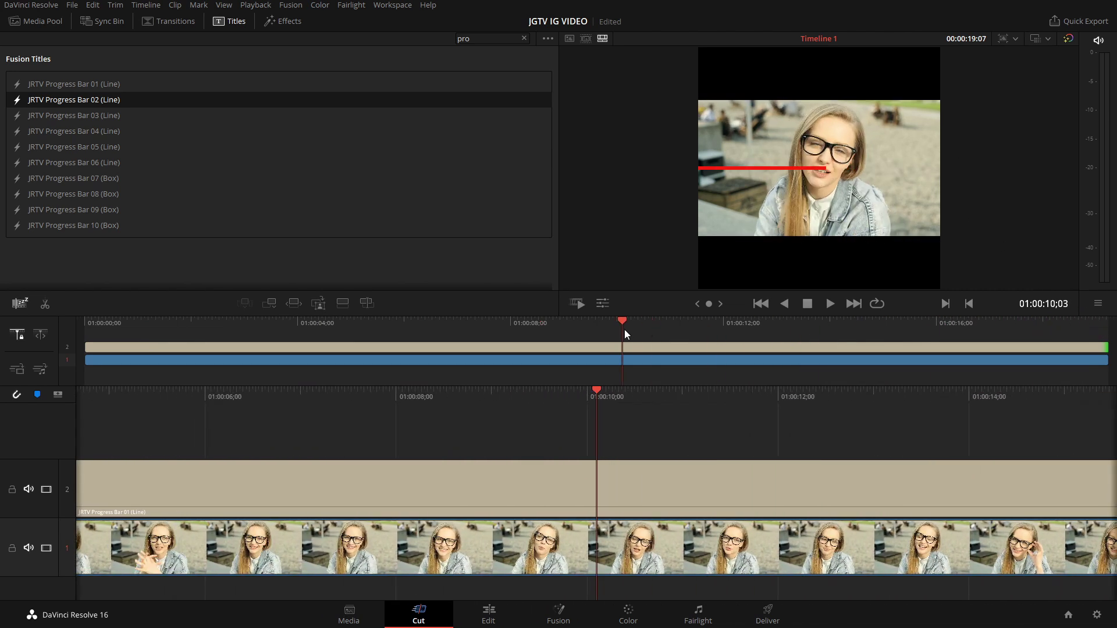
click(601, 303)
Thicken the Progress Bar 01 line to size 0.071 and change its colour to green
click(915, 263)
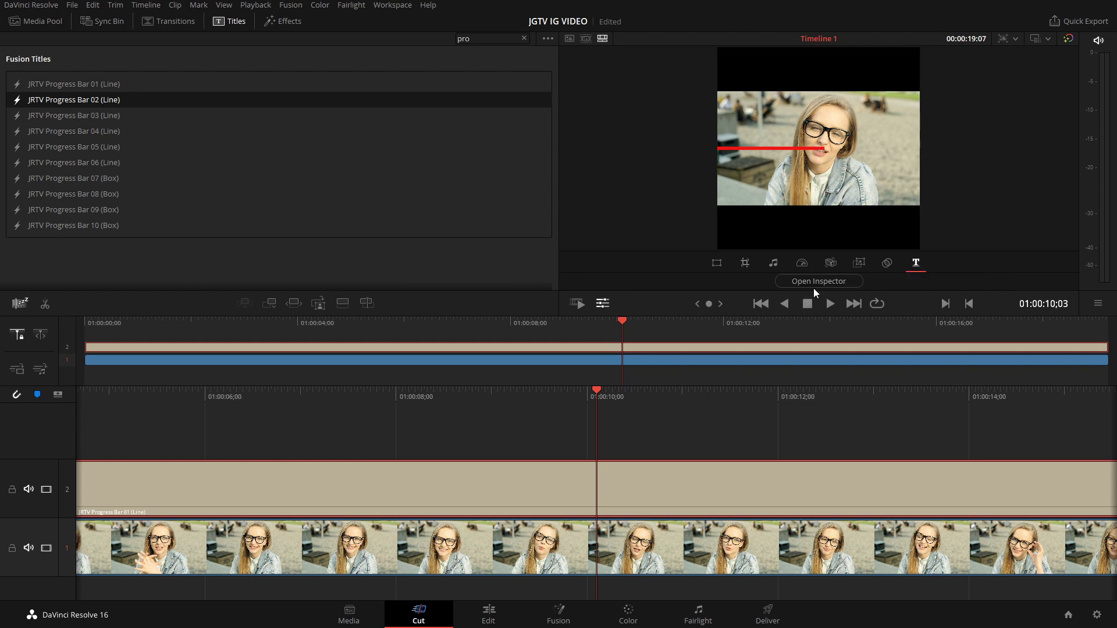
click(827, 283)
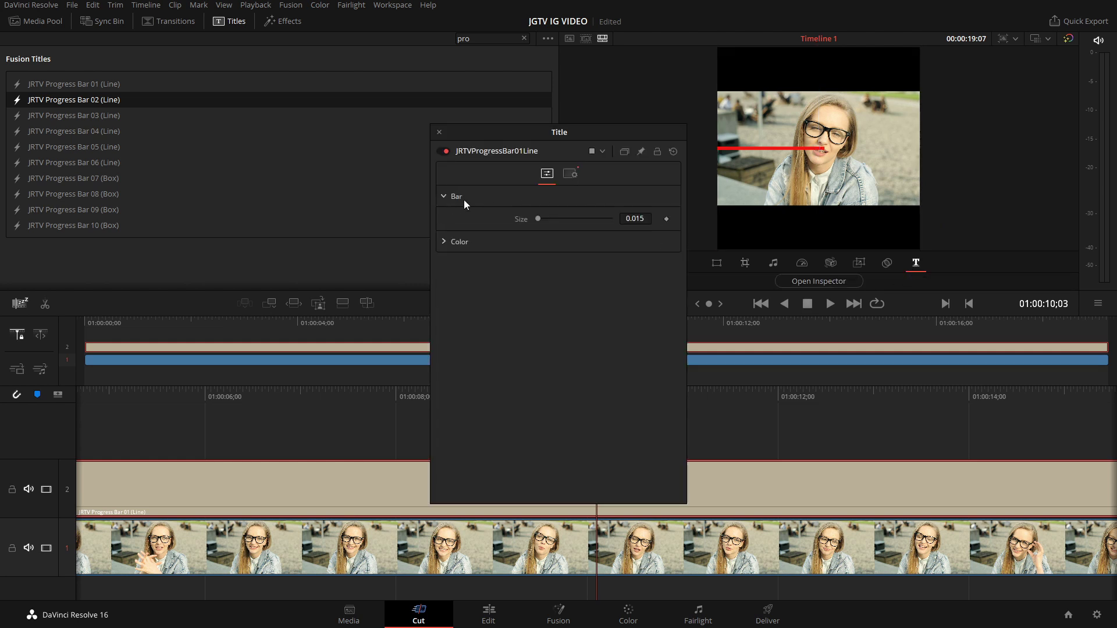
drag(544, 218, 542, 221)
click(469, 238)
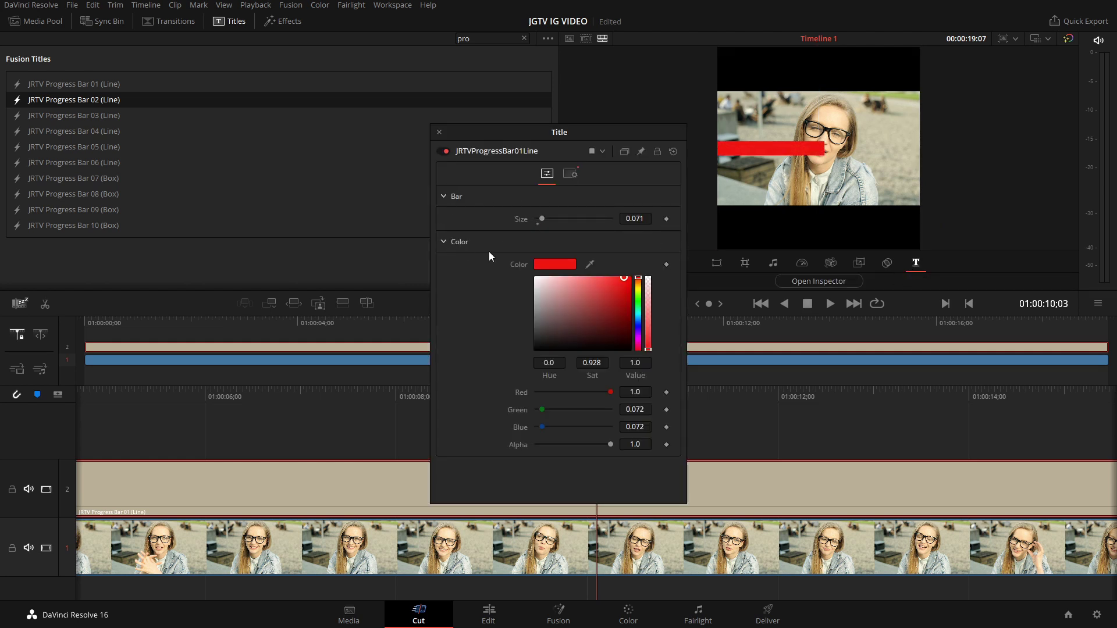
drag(637, 288, 638, 307)
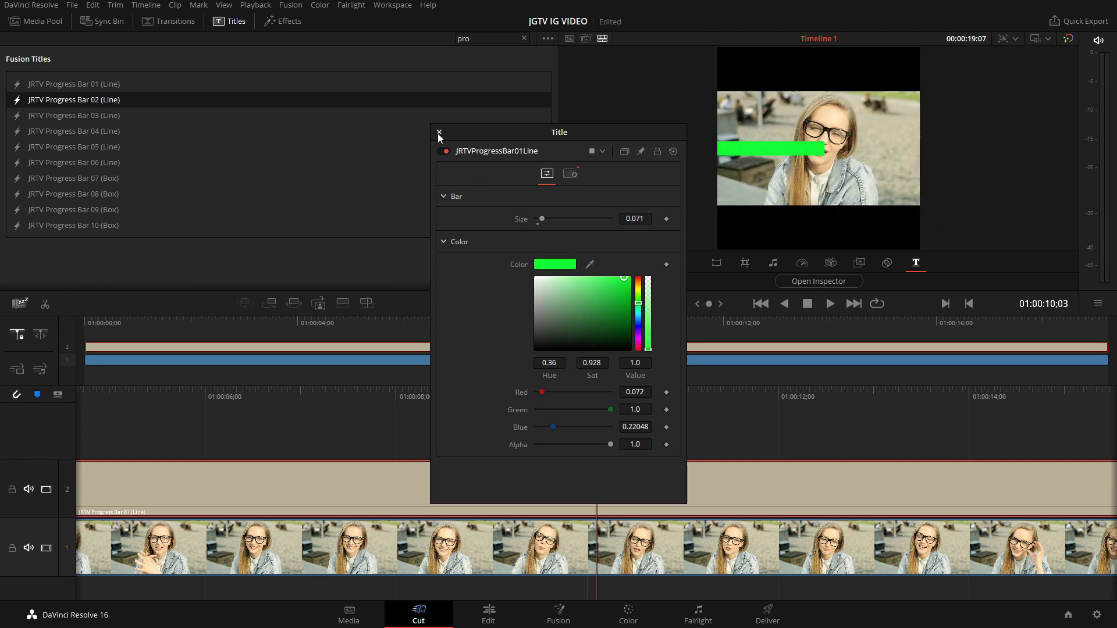
click(716, 263)
Move the green bar to the bottom edge (Y -262), flip it horizontally, then delete the title
click(716, 262)
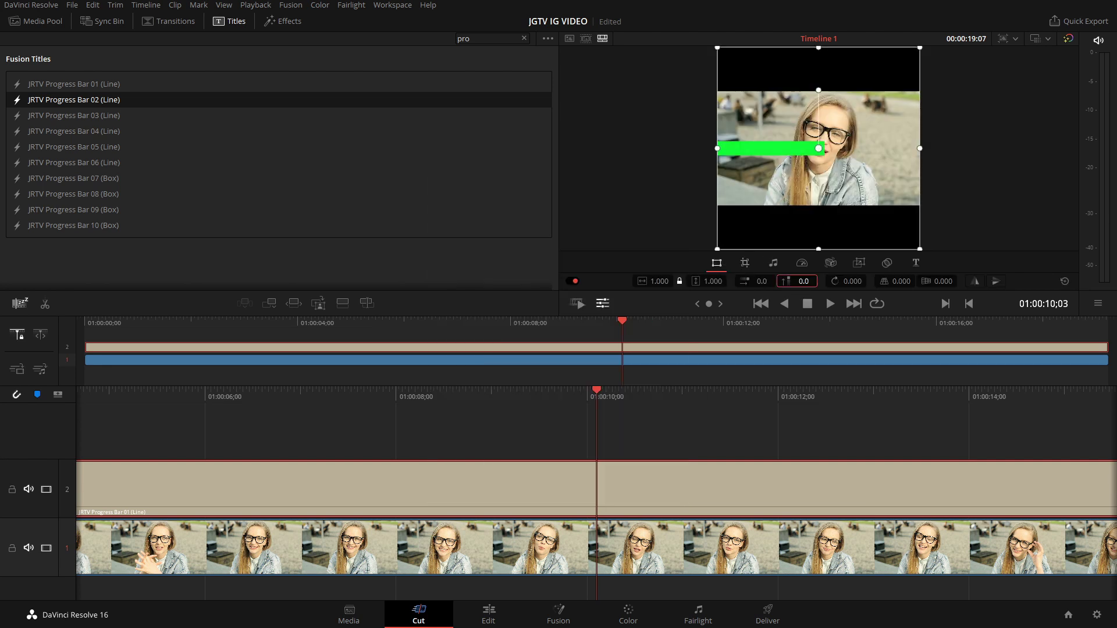
drag(803, 281, 651, 281)
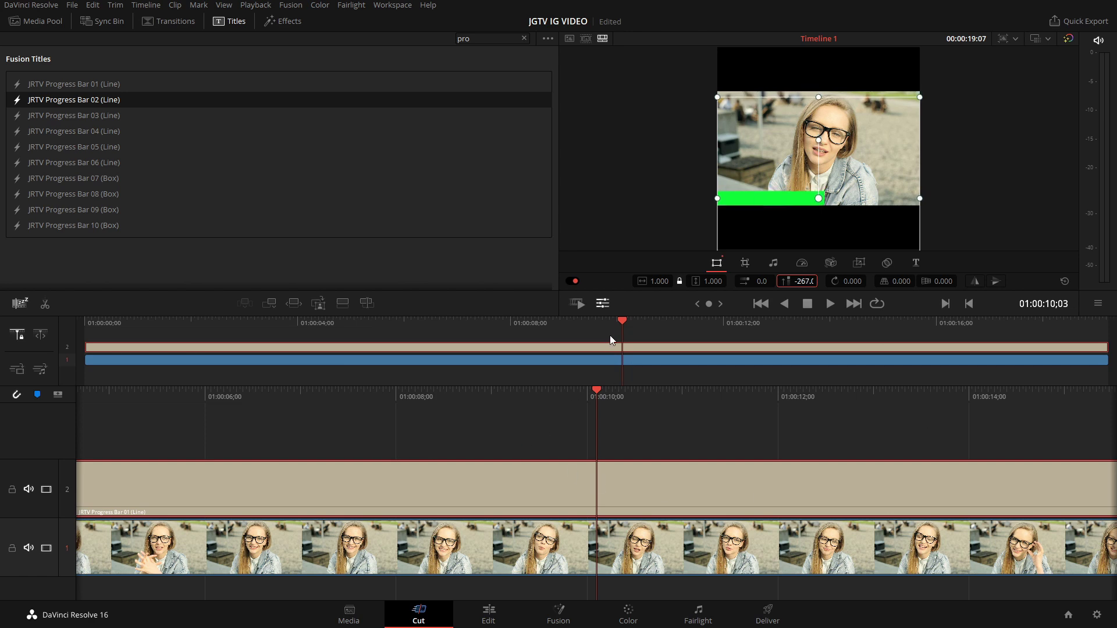
drag(620, 327, 296, 352)
click(975, 280)
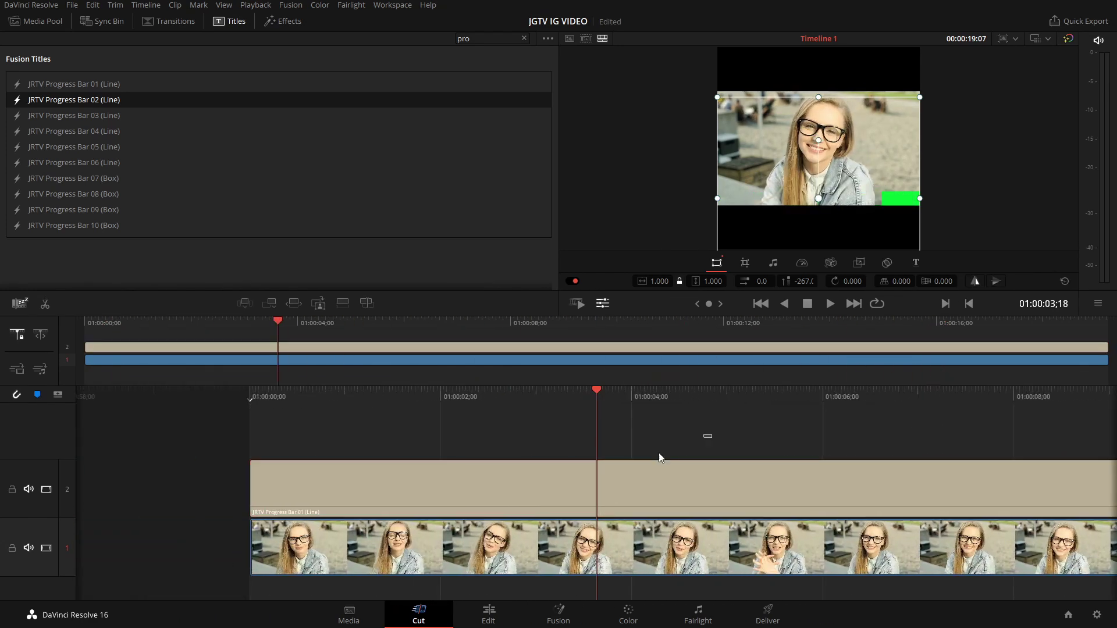
key(Delete)
Add JRTV Progress Bar 04 (Line) and shift its Like heart left and slightly down
drag(112, 140, 699, 326)
drag(618, 329, 926, 342)
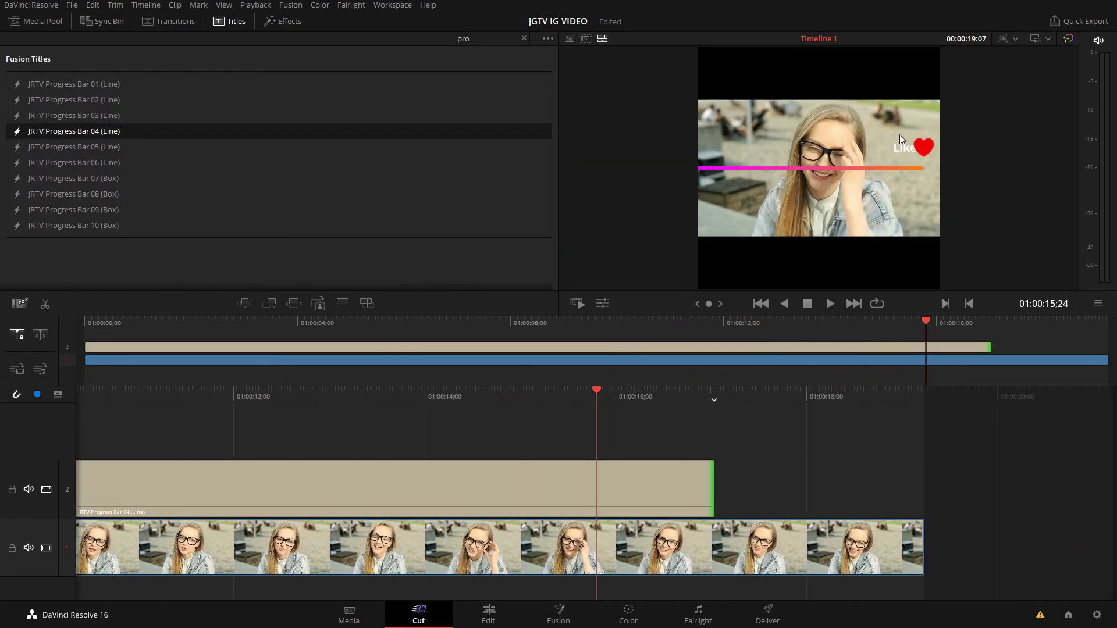
click(602, 303)
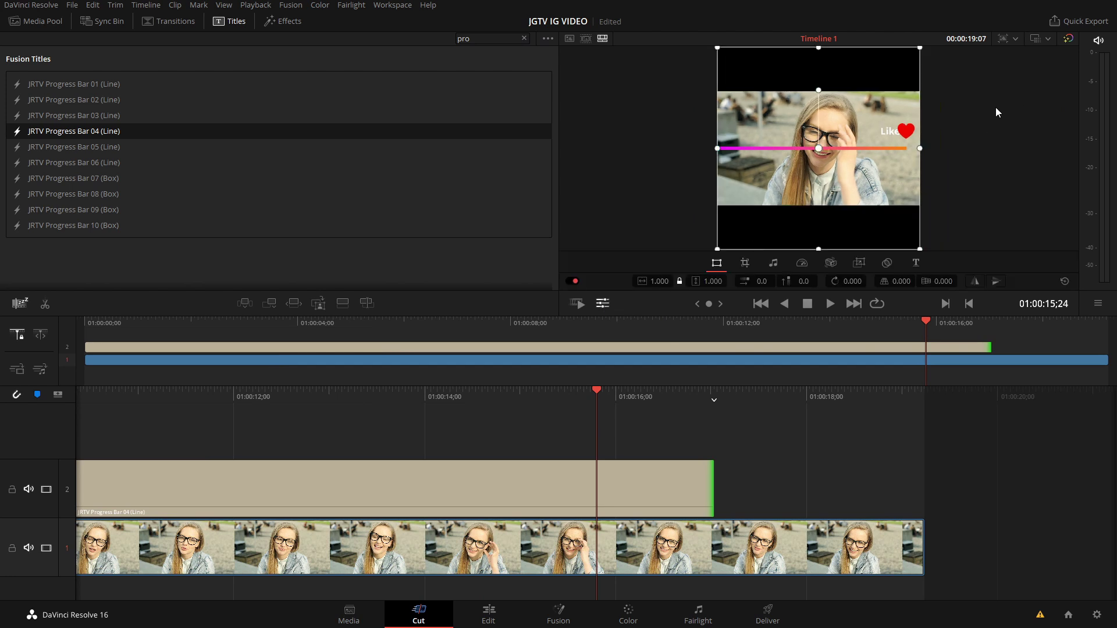
click(915, 263)
click(836, 282)
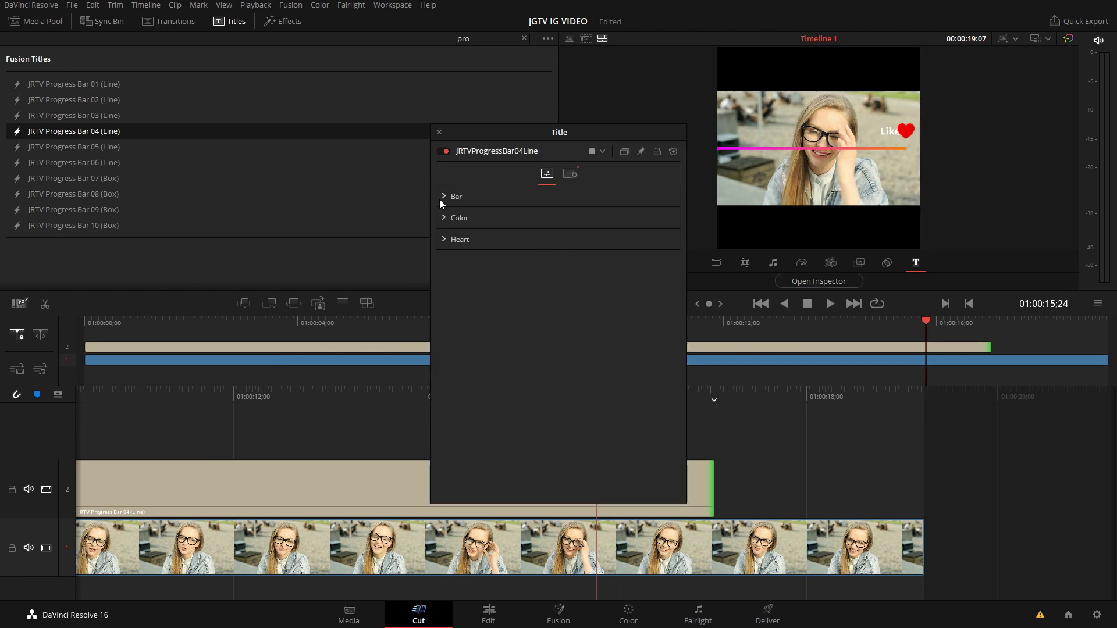
click(443, 240)
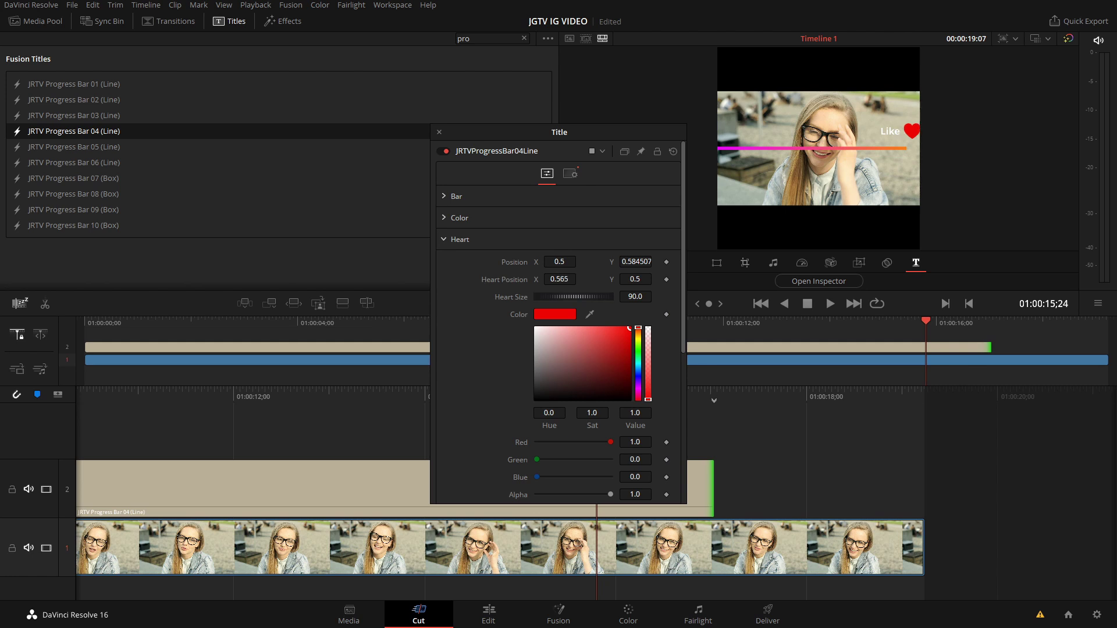
drag(559, 262, 550, 262)
drag(635, 262, 619, 261)
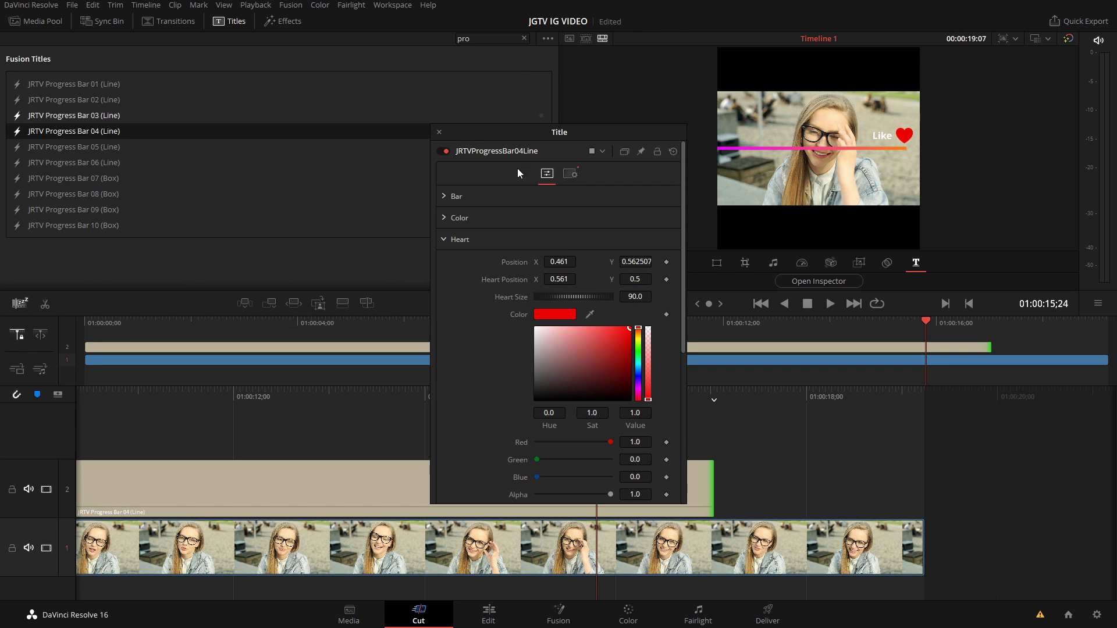
Review the Like heart at another moment and select the word Like in the text
drag(578, 141, 240, 68)
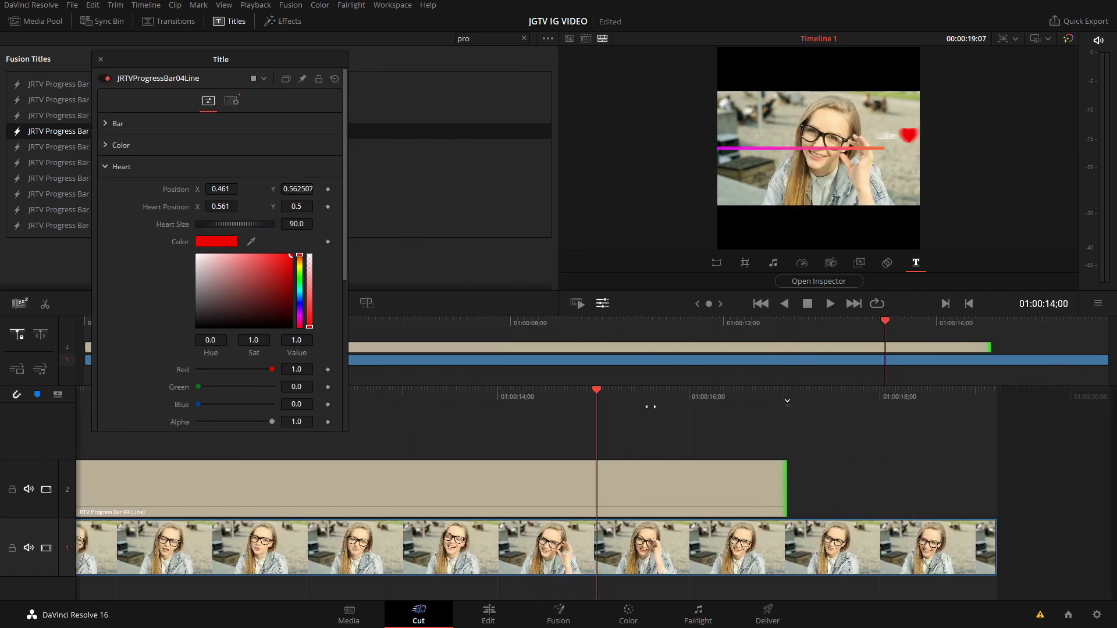
drag(601, 402, 692, 406)
scroll(252, 228, down, 4)
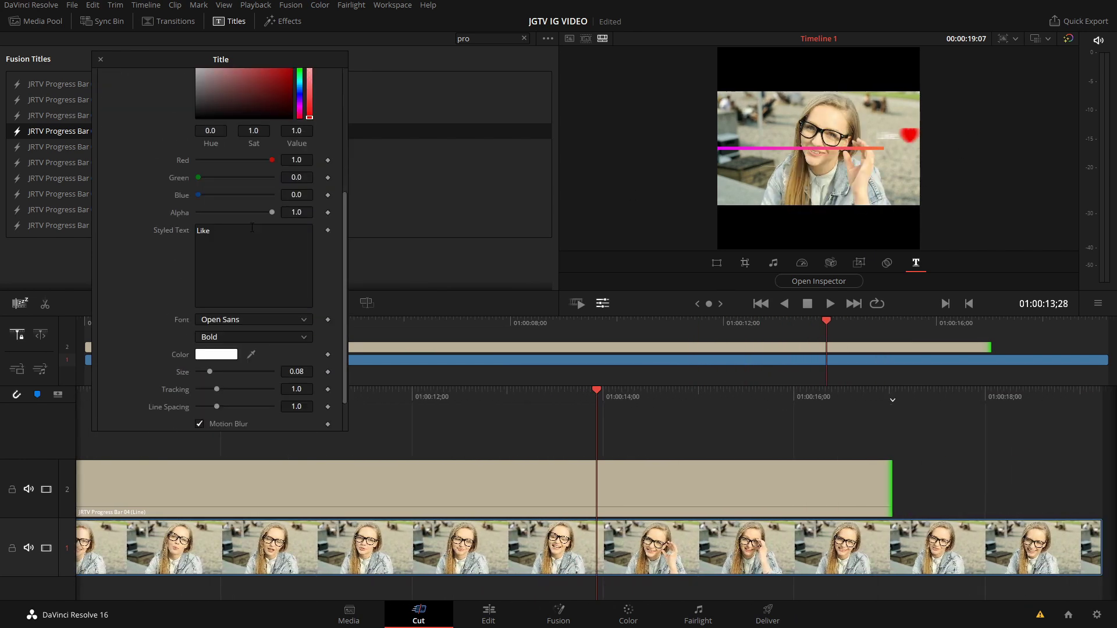
scroll(188, 383, up, 1)
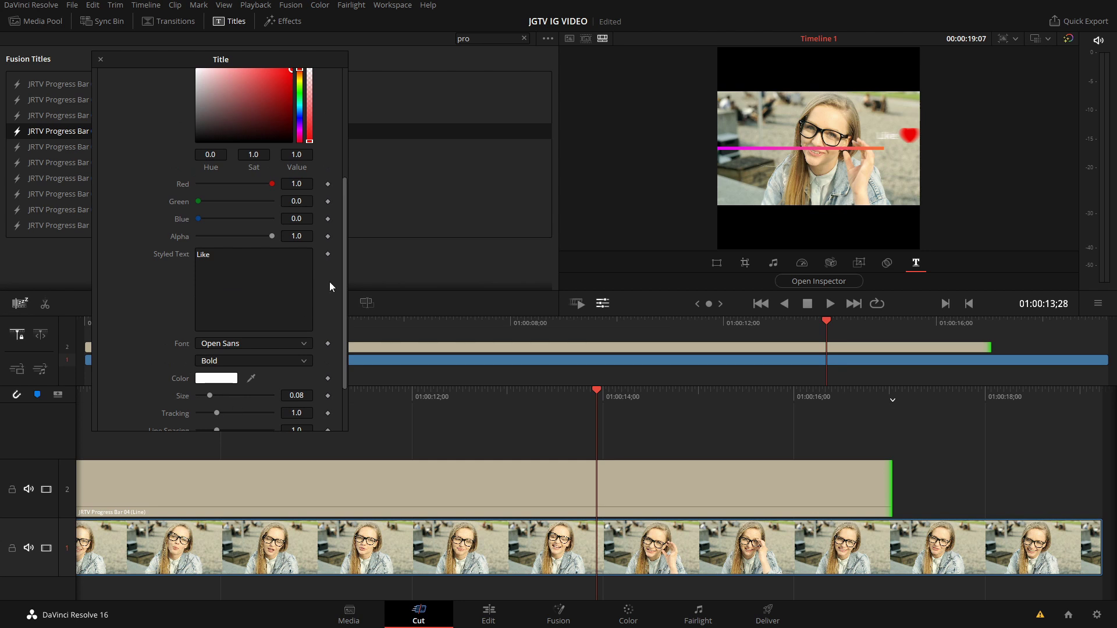
drag(342, 272, 340, 309)
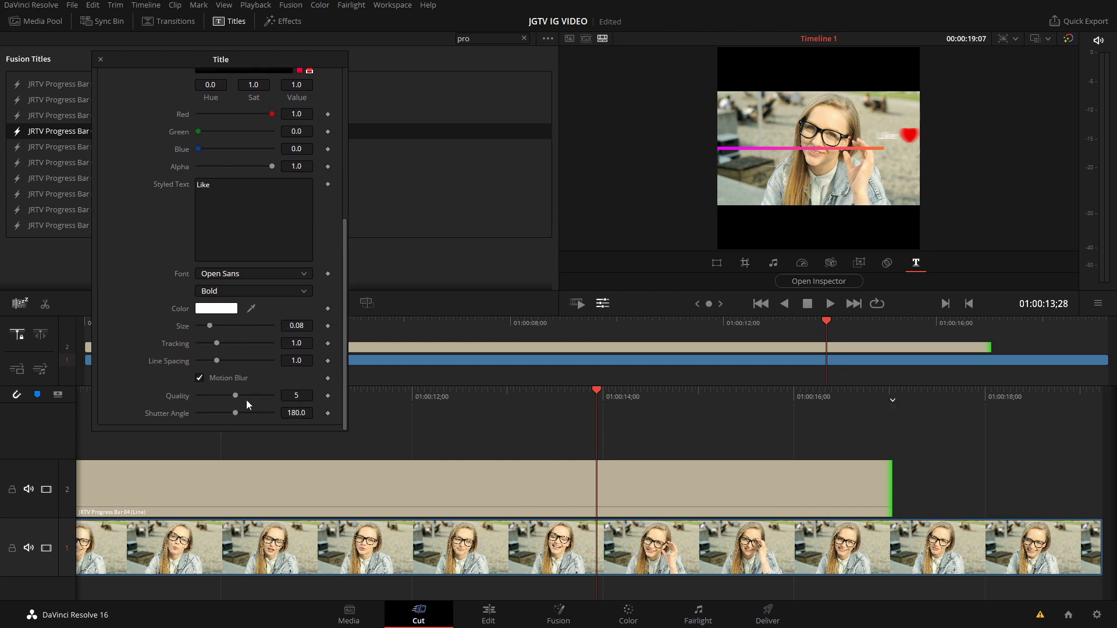
drag(219, 187, 165, 188)
drag(344, 272, 340, 97)
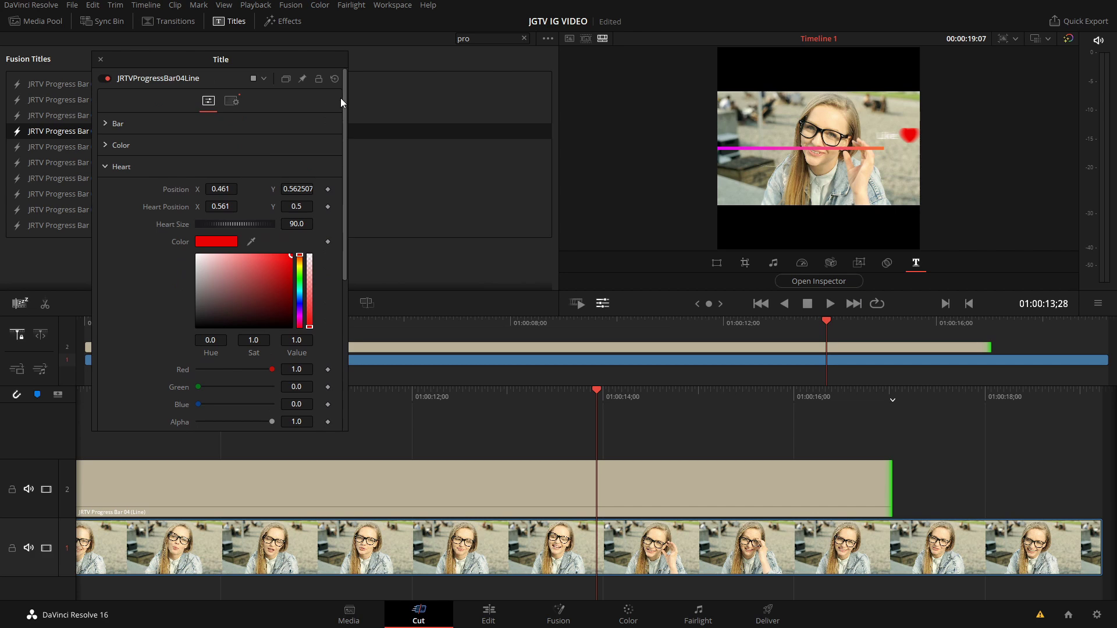
Delete Progress Bar 04 and add JRTV Progress Bar 07 (Box) at the start
click(100, 59)
key(Delete)
drag(110, 183, 151, 322)
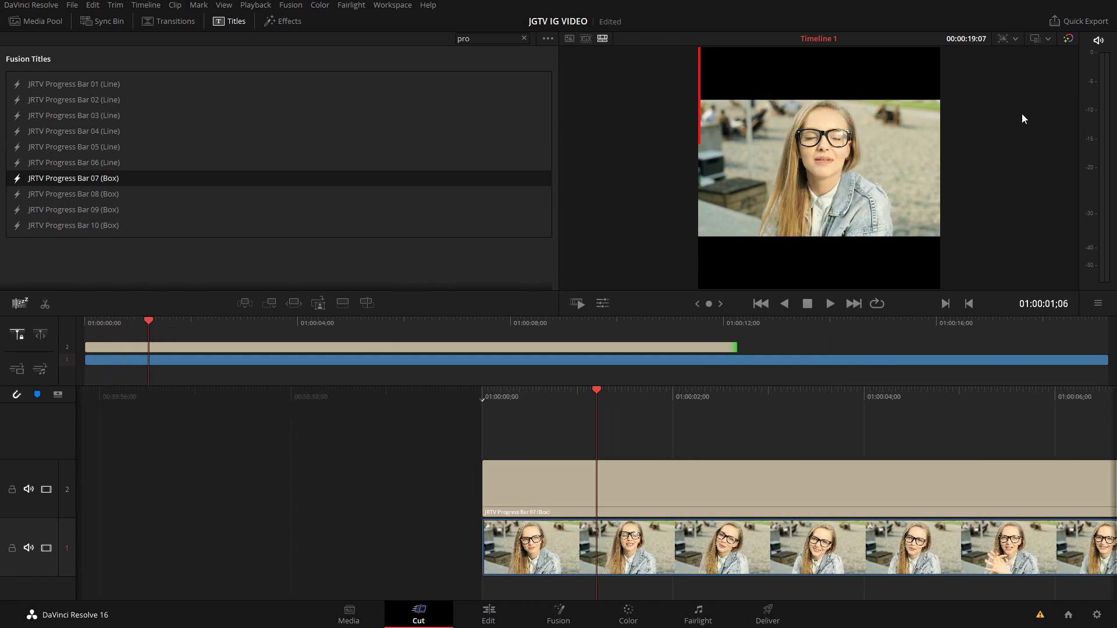
Zoom the talking-head clip to 1.810 so it fills the square frame
drag(301, 320, 414, 326)
click(647, 565)
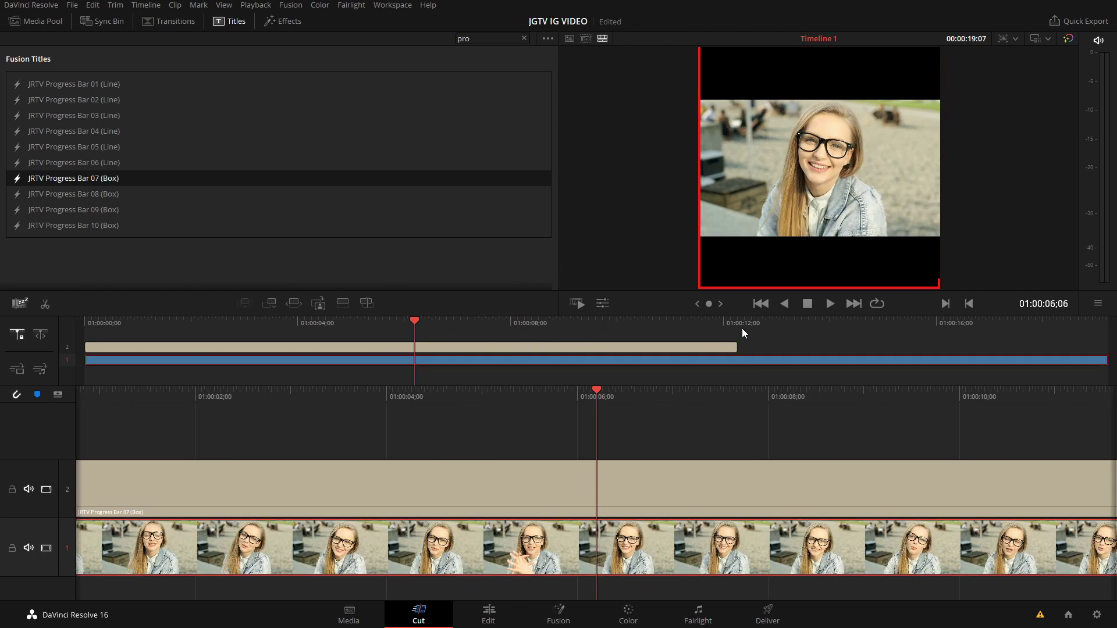
click(608, 303)
drag(712, 281, 759, 281)
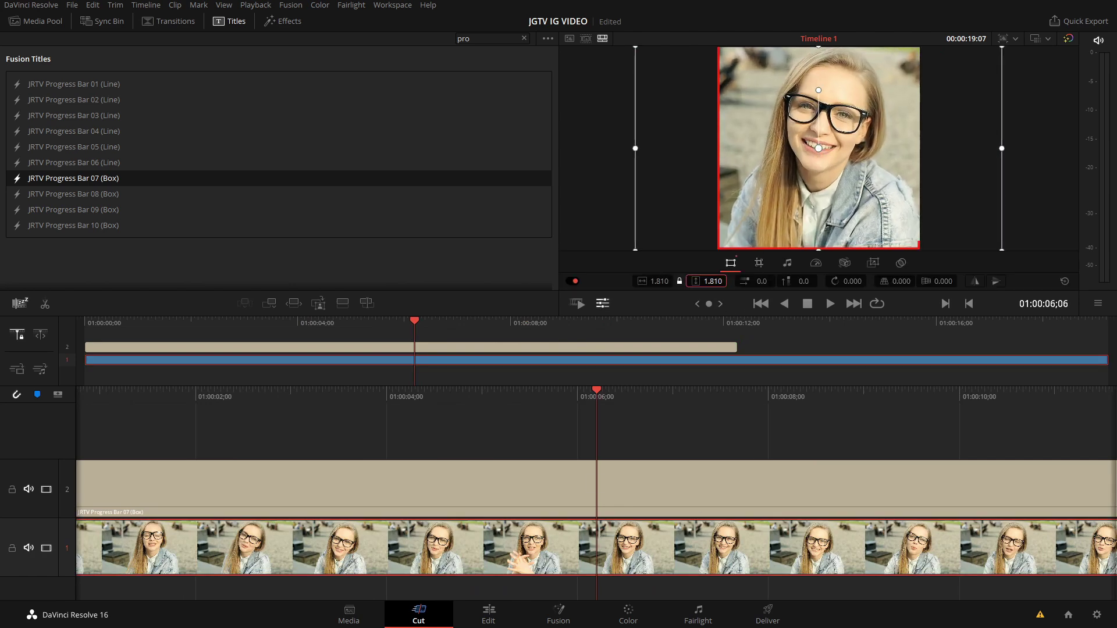
drag(481, 328, 202, 325)
Set the Progress Bar 07 Box Size to 0.0425 and Start<->End to 0.5
click(384, 349)
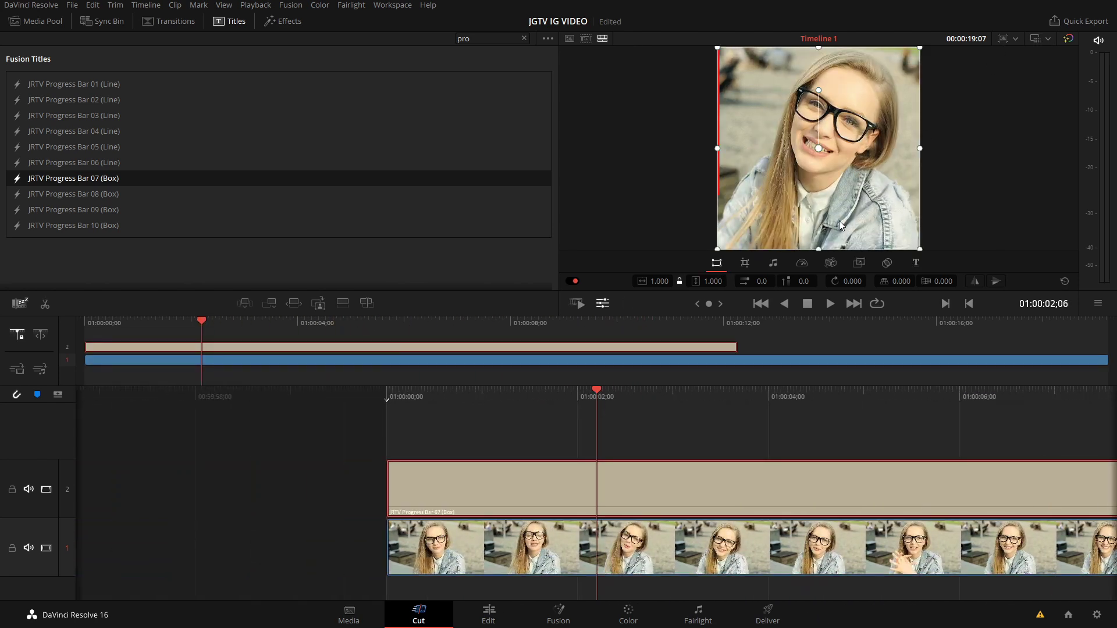
click(916, 263)
click(770, 282)
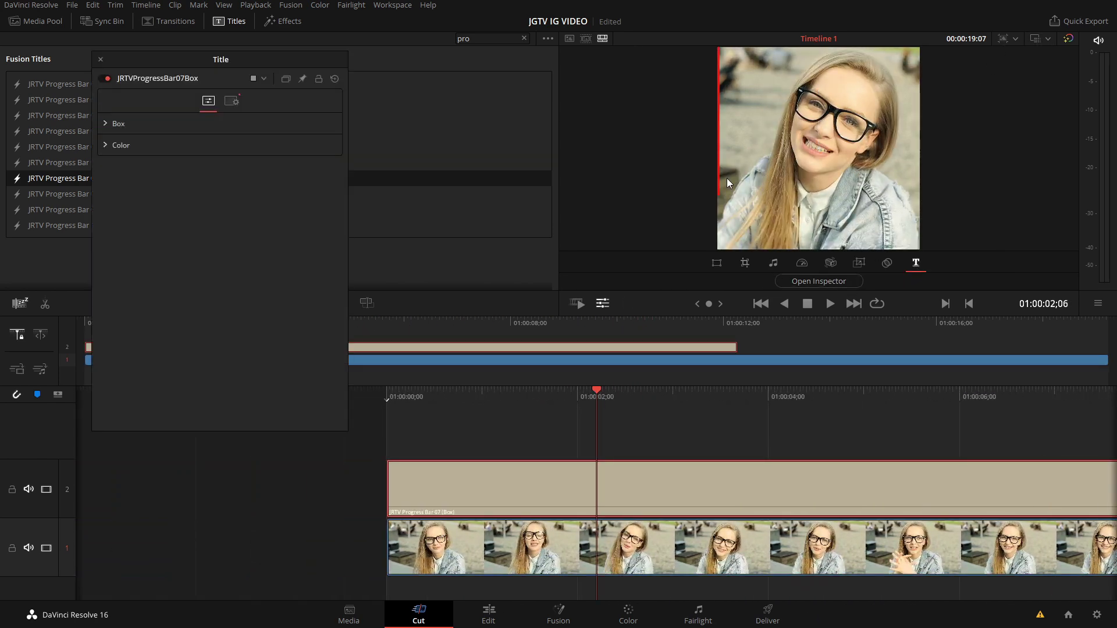
click(105, 123)
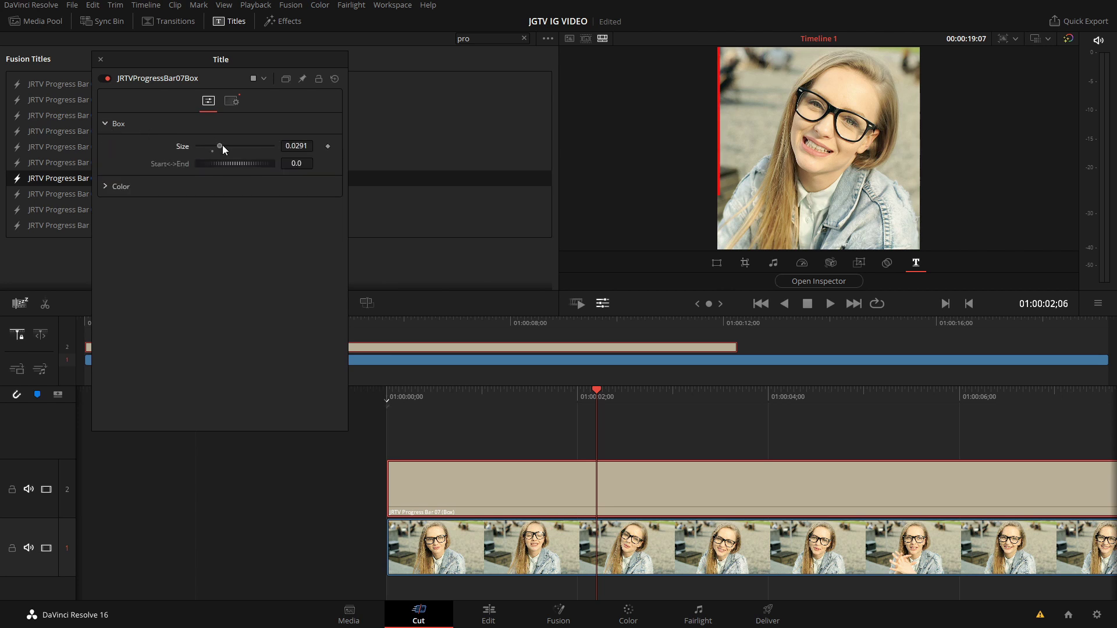
drag(222, 145, 232, 147)
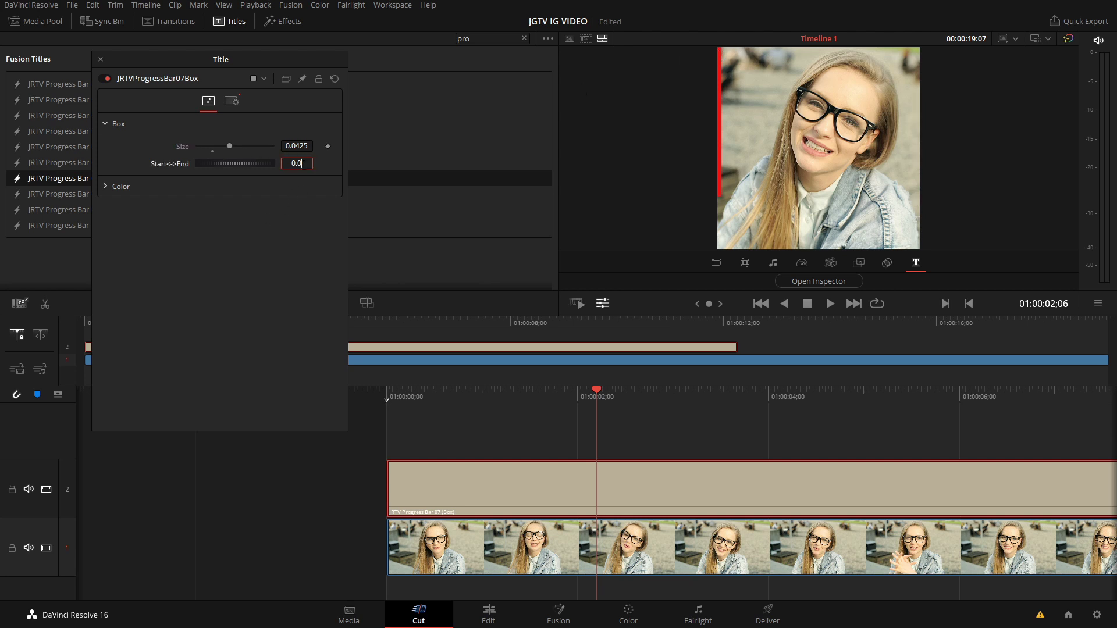
text(5)
key(Tab)
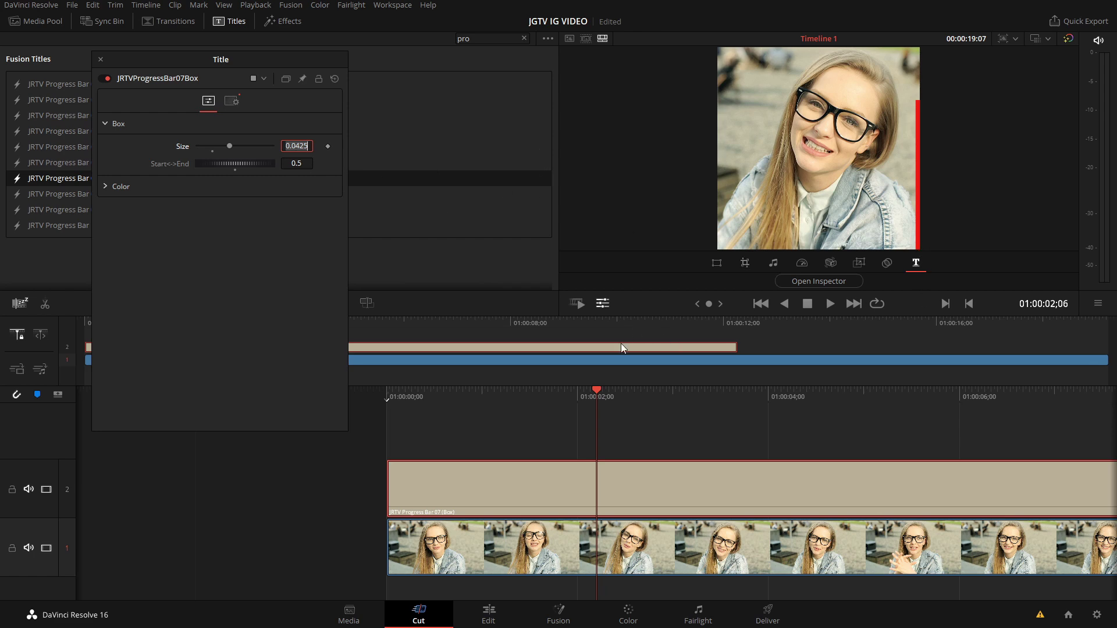
drag(616, 407, 451, 403)
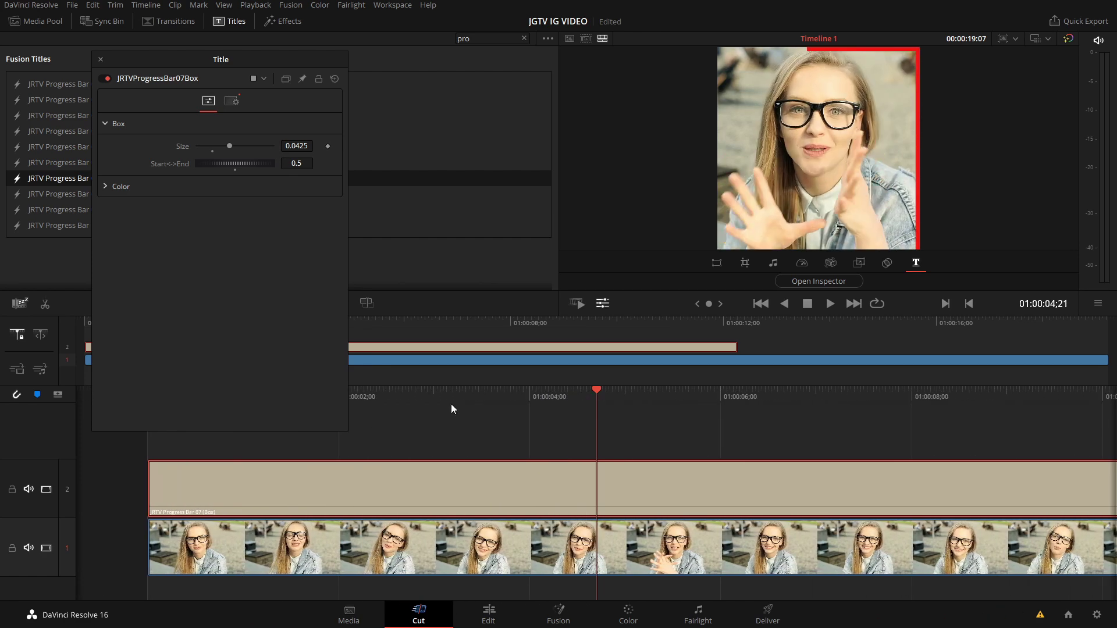
click(717, 262)
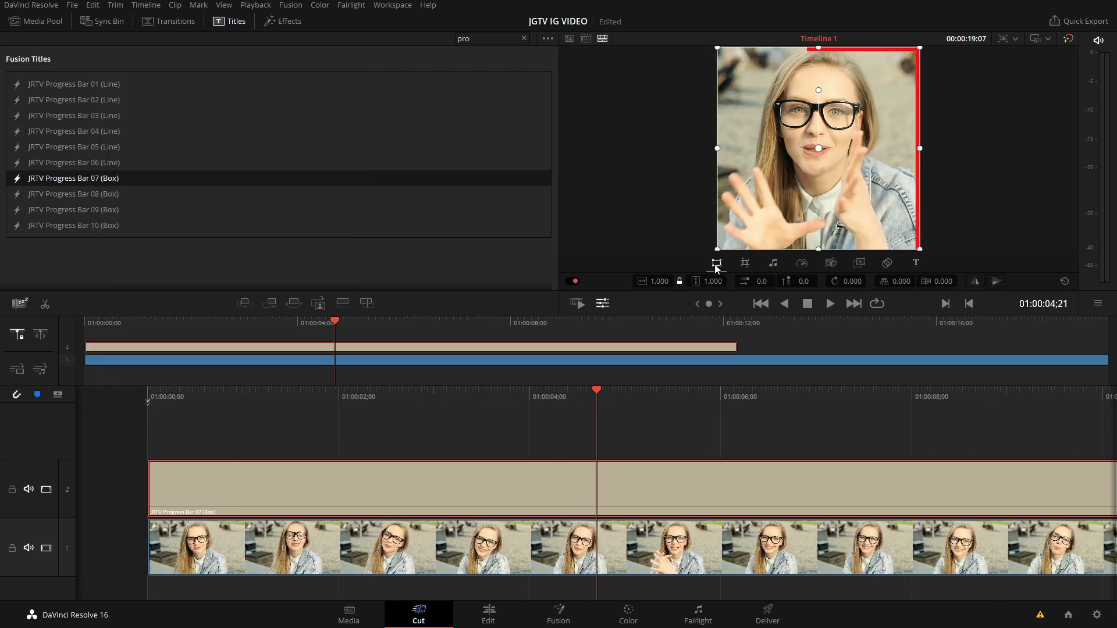
Flip Progress Bar 07 horizontally, then replace it with JRTV Progress Bar 09 (Box) on track 2
click(976, 281)
drag(600, 397, 348, 414)
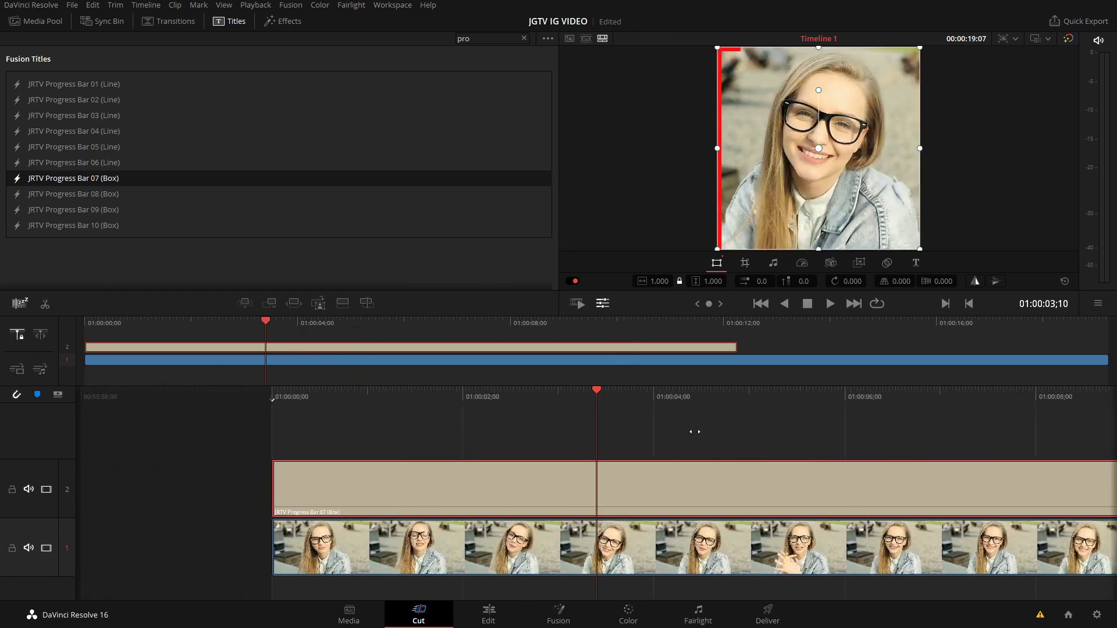
key(Delete)
drag(75, 209, 132, 498)
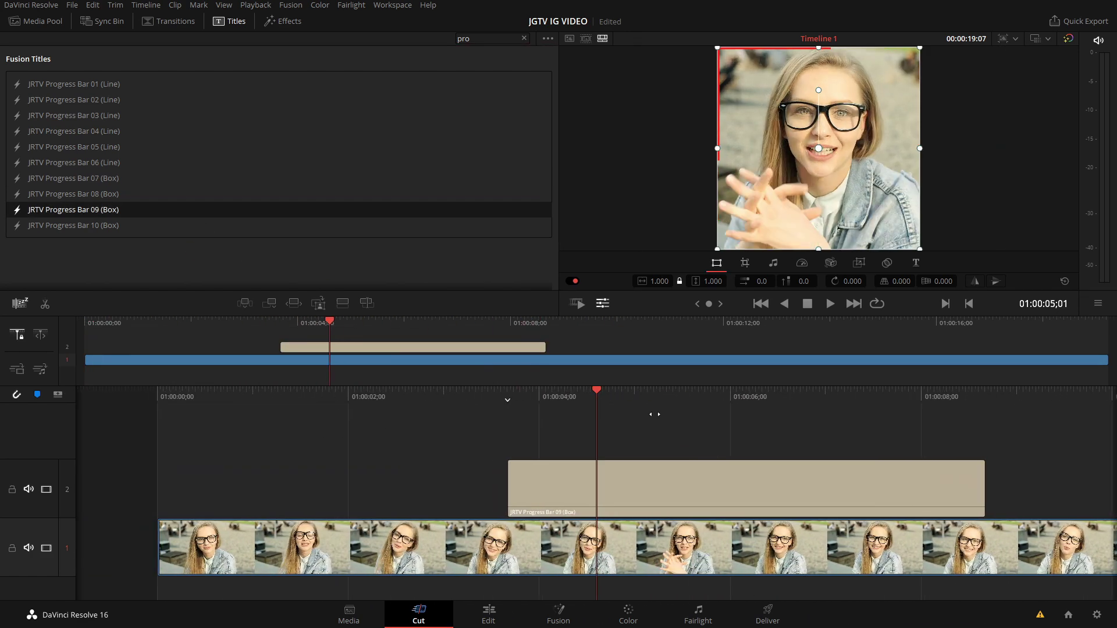
click(917, 262)
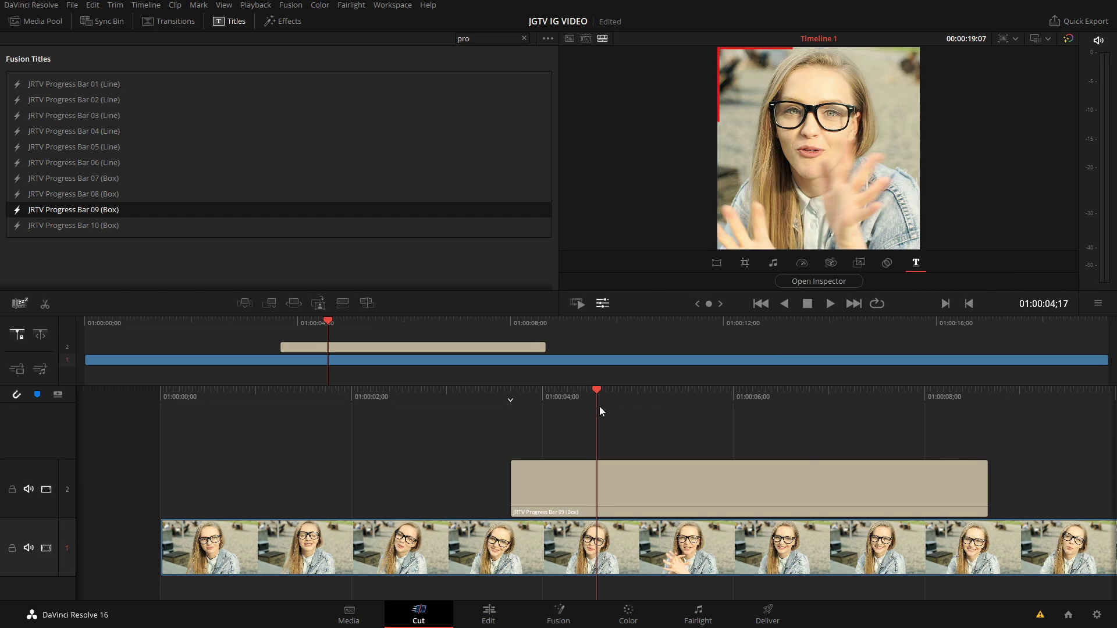
drag(626, 399, 512, 420)
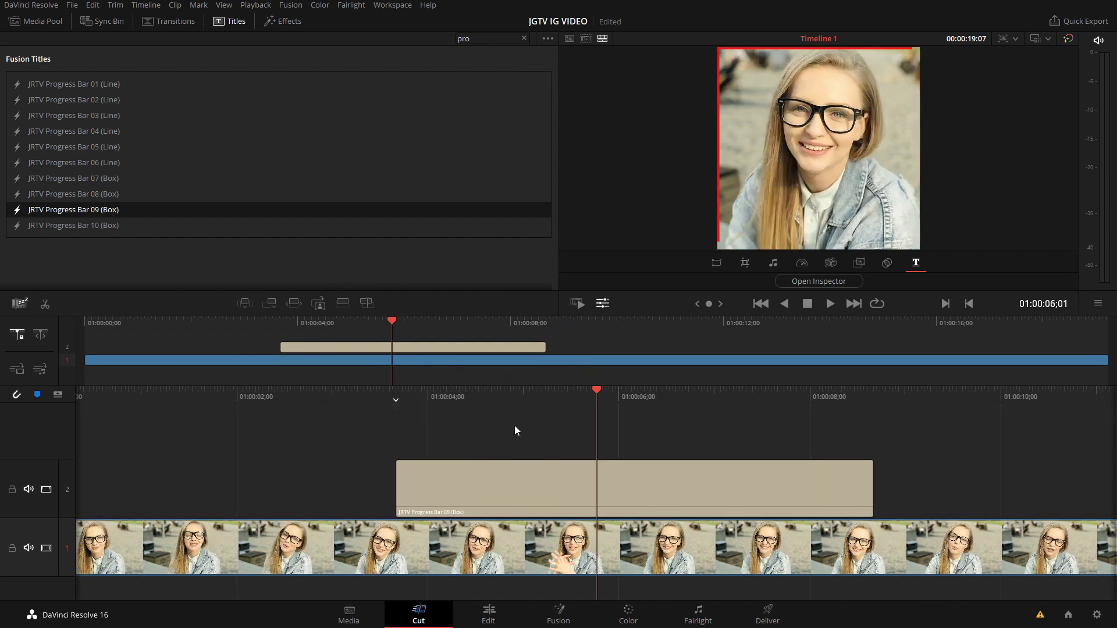
Set the Progress Bar 09 Box Start<->End to -0.485 and check its colour settings
click(816, 281)
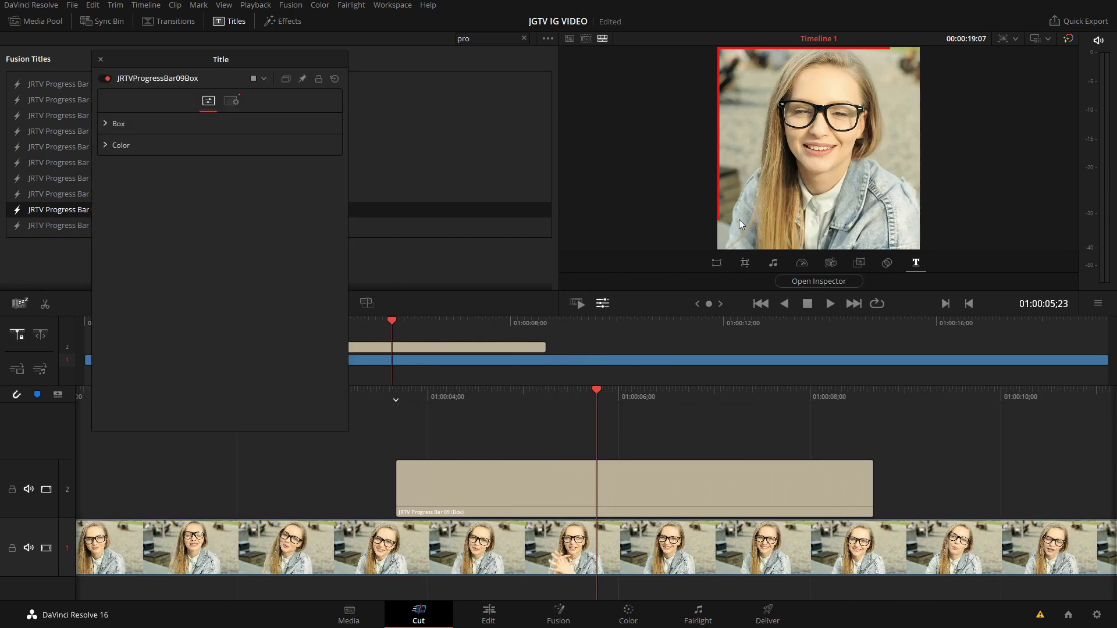
click(104, 124)
mouse_move(236, 157)
mouse_down()
mouse_move(195, 169)
mouse_move(236, 164)
mouse_up()
drag(582, 390, 672, 391)
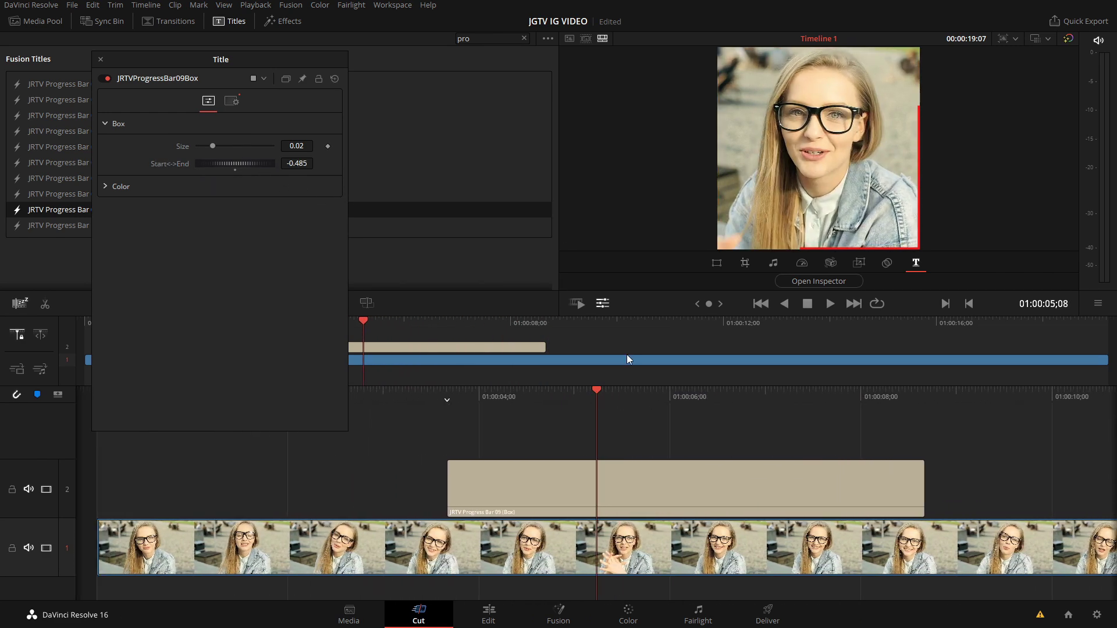
click(120, 189)
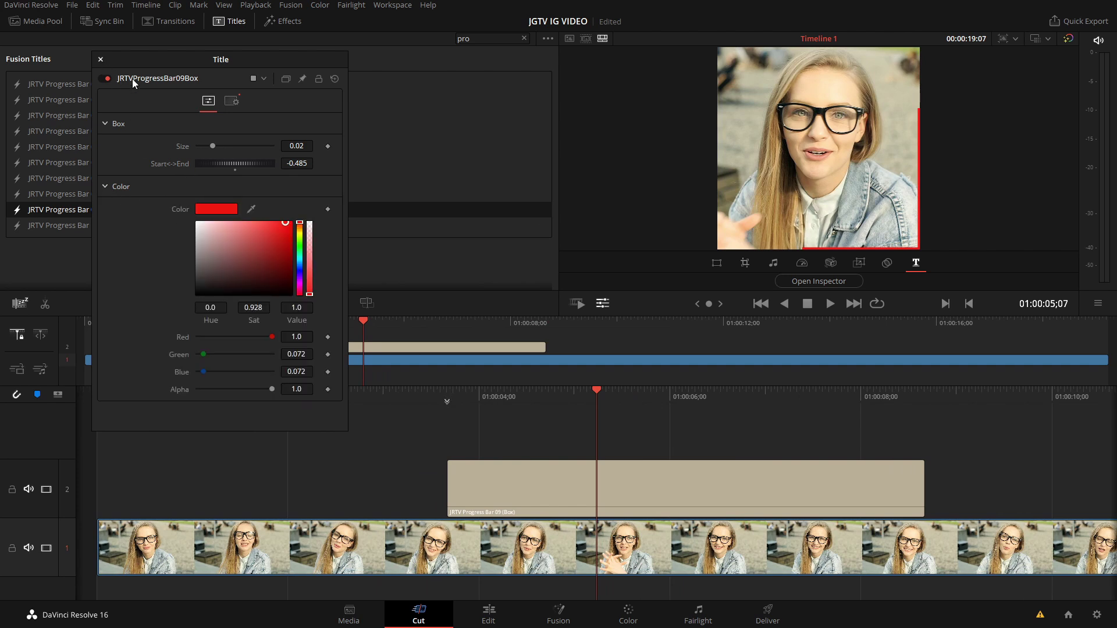
click(100, 59)
Delete Progress Bar 09 and place JRTV Progress Bar 10 (Box) above the video
drag(1005, 440, 719, 461)
key(Delete)
drag(73, 225, 248, 477)
drag(459, 400, 512, 410)
click(602, 303)
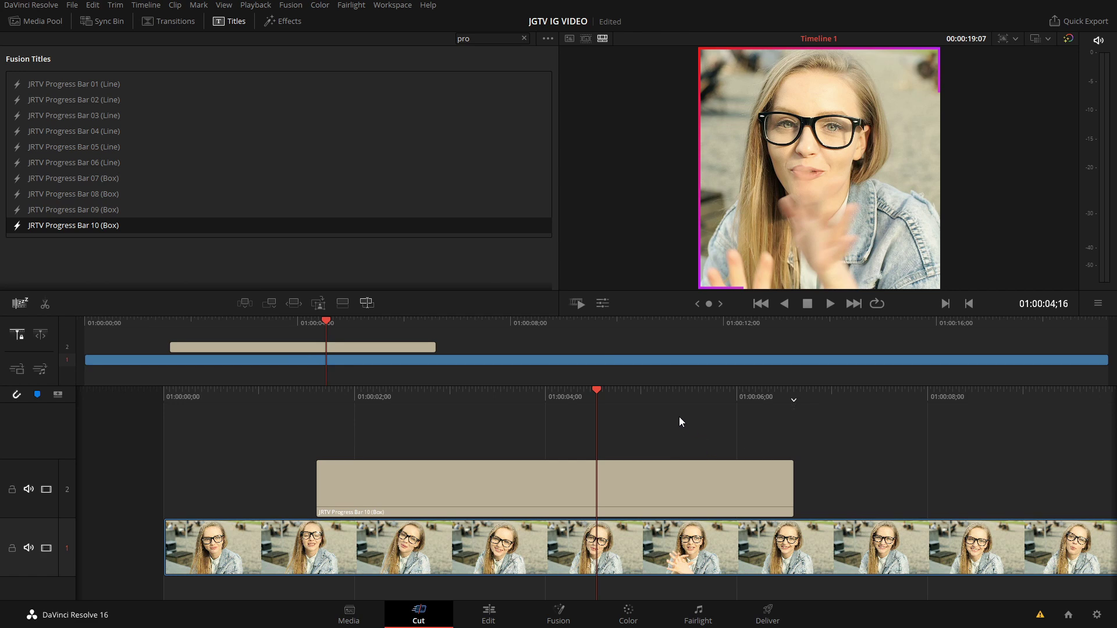
Change the Progress Bar 10 top-left colour from red to teal, then delete the title
drag(679, 416, 655, 482)
click(654, 482)
click(603, 303)
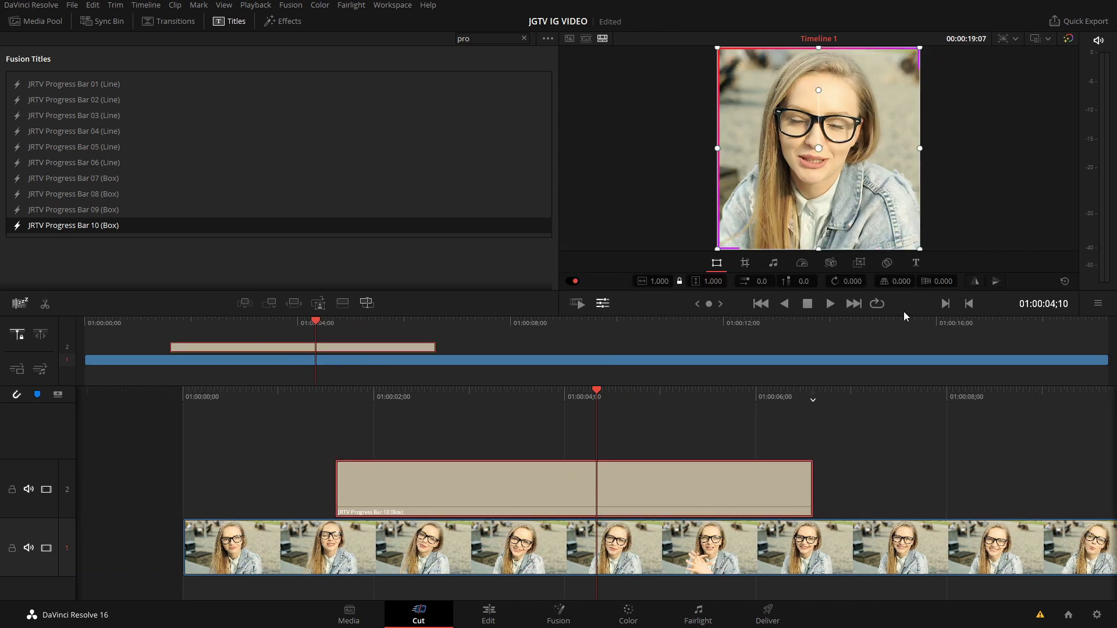
click(915, 263)
click(818, 281)
click(106, 145)
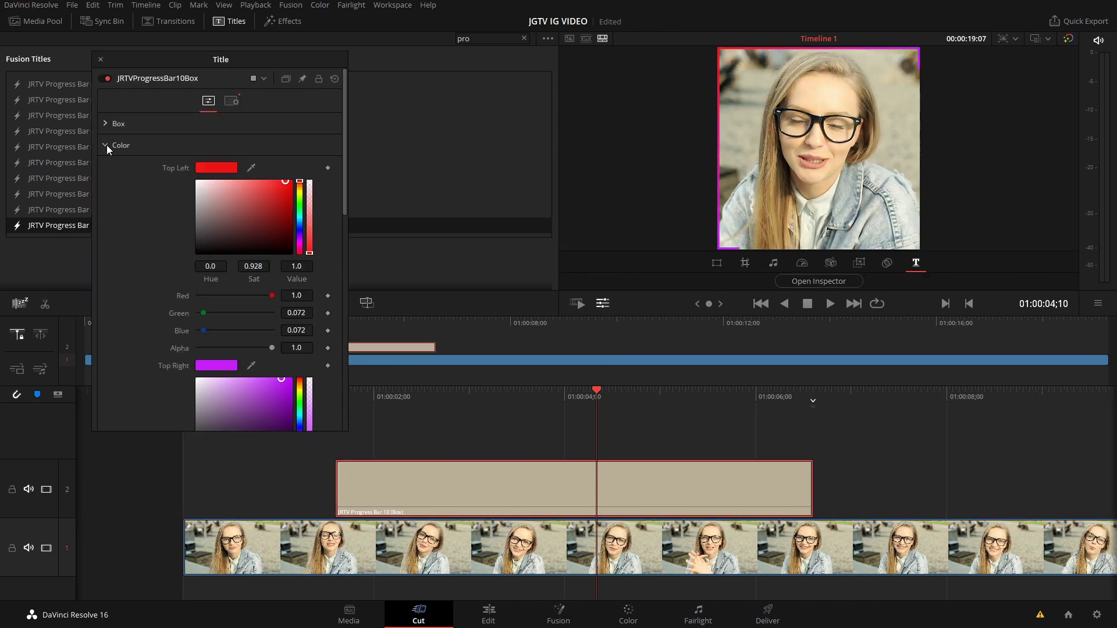
click(300, 214)
click(100, 59)
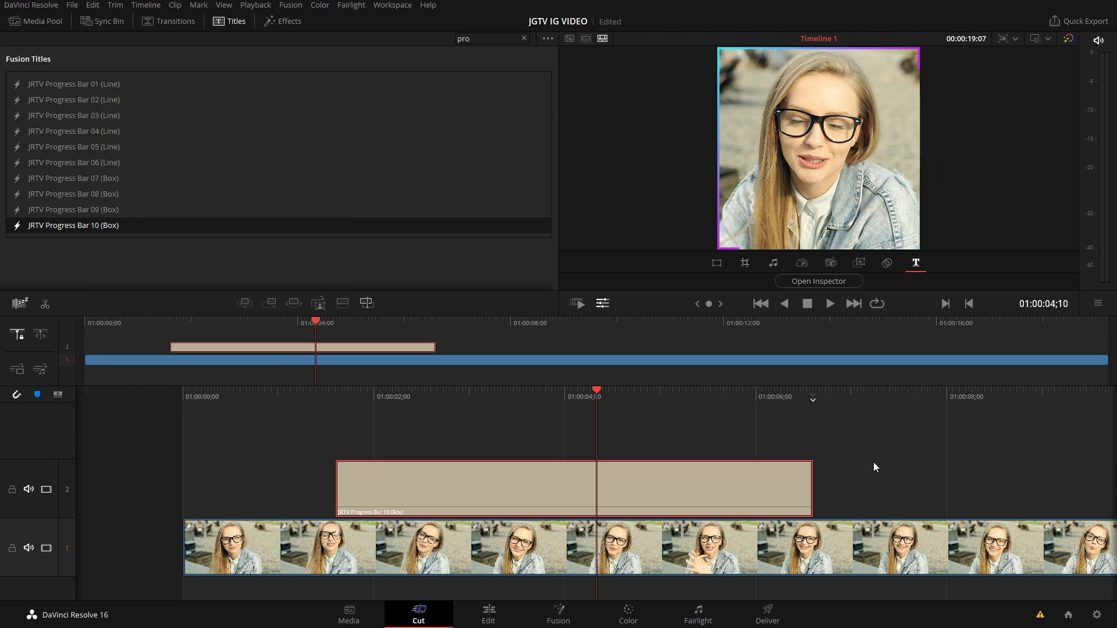
key(Delete)
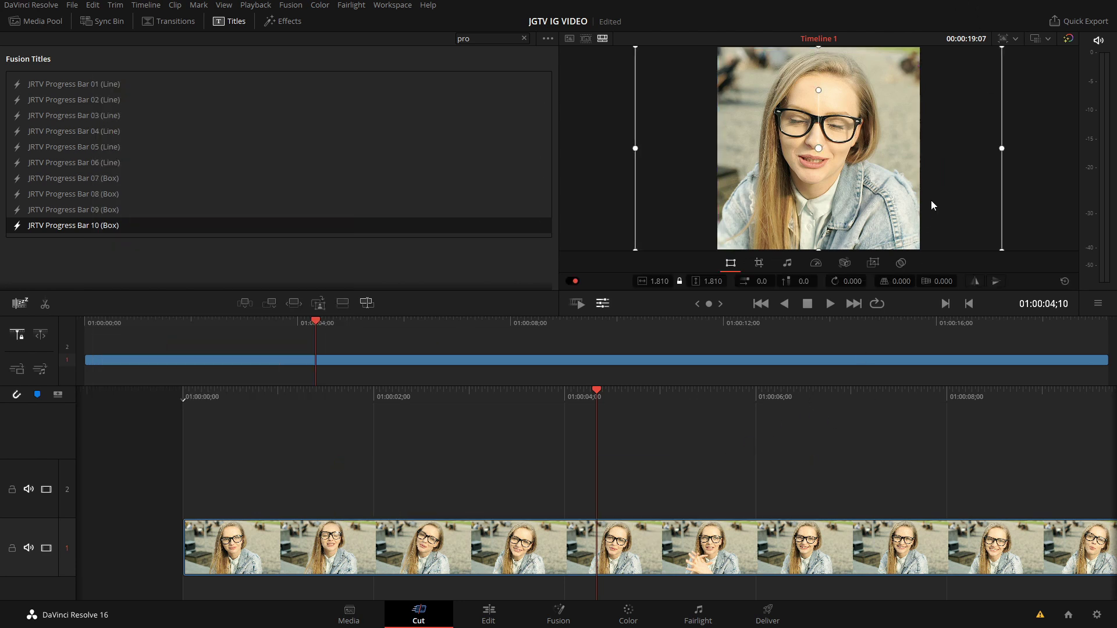
Switch the timeline to Portrait 1080x1920 and zoom the clip to 3.200
click(1015, 39)
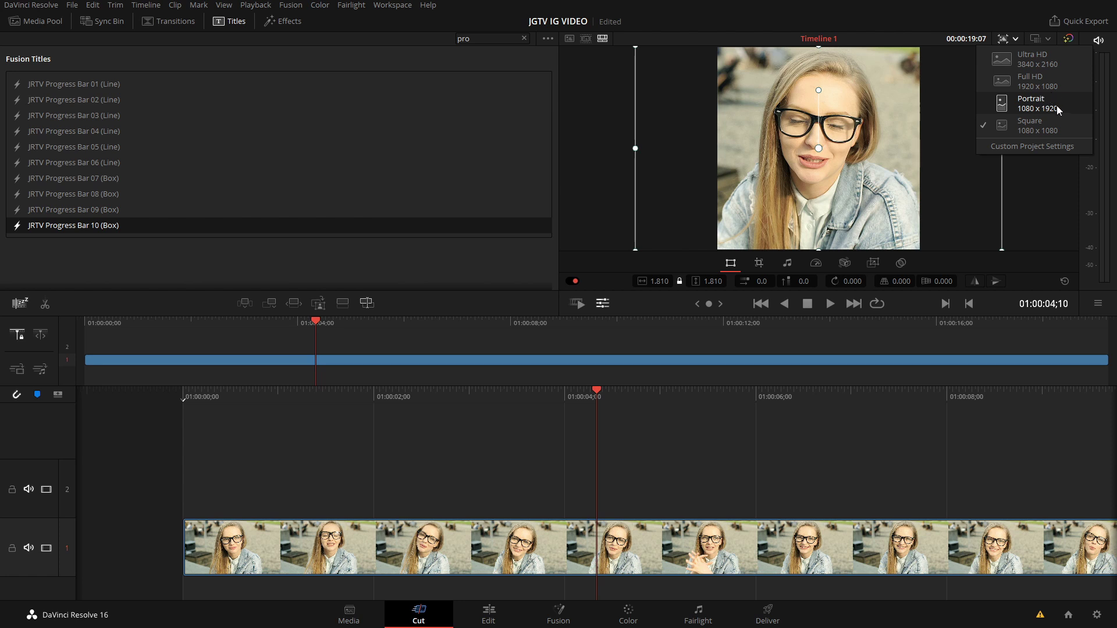
click(1057, 106)
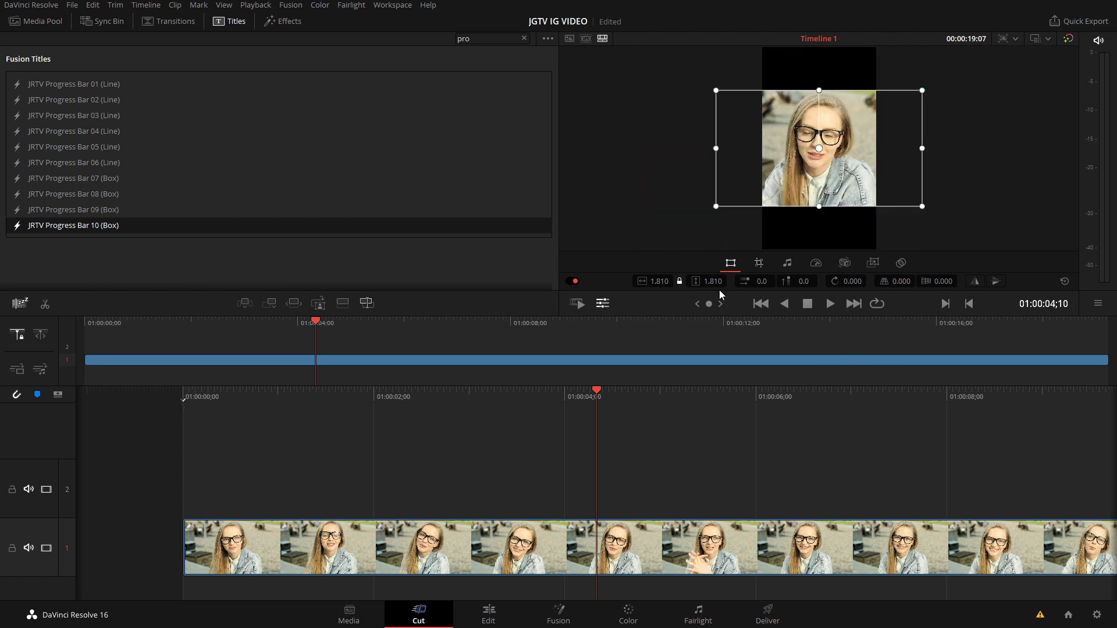
drag(711, 282, 768, 282)
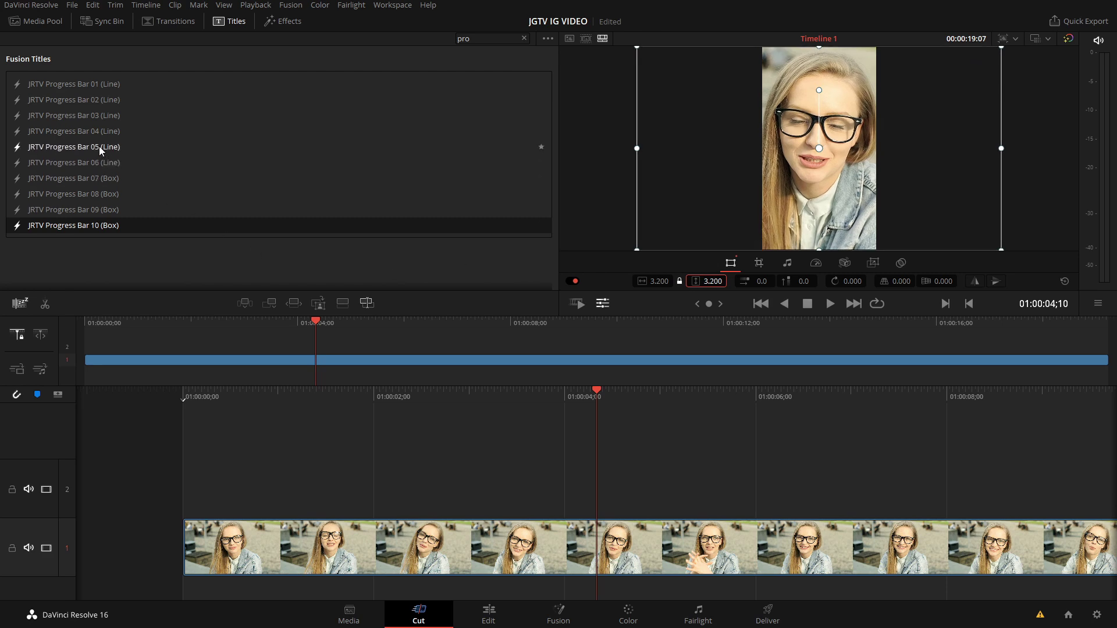
Add JRTV Progress Bar 05 (Line) on track 2 and play it back to preview
drag(95, 149, 440, 468)
key(space)
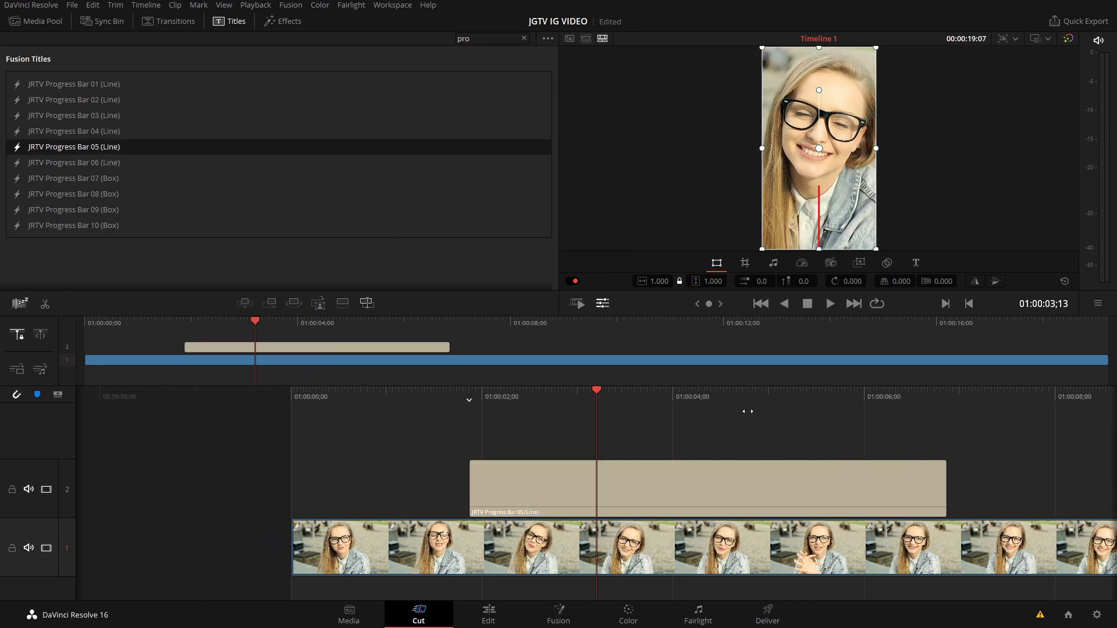
drag(416, 413, 570, 449)
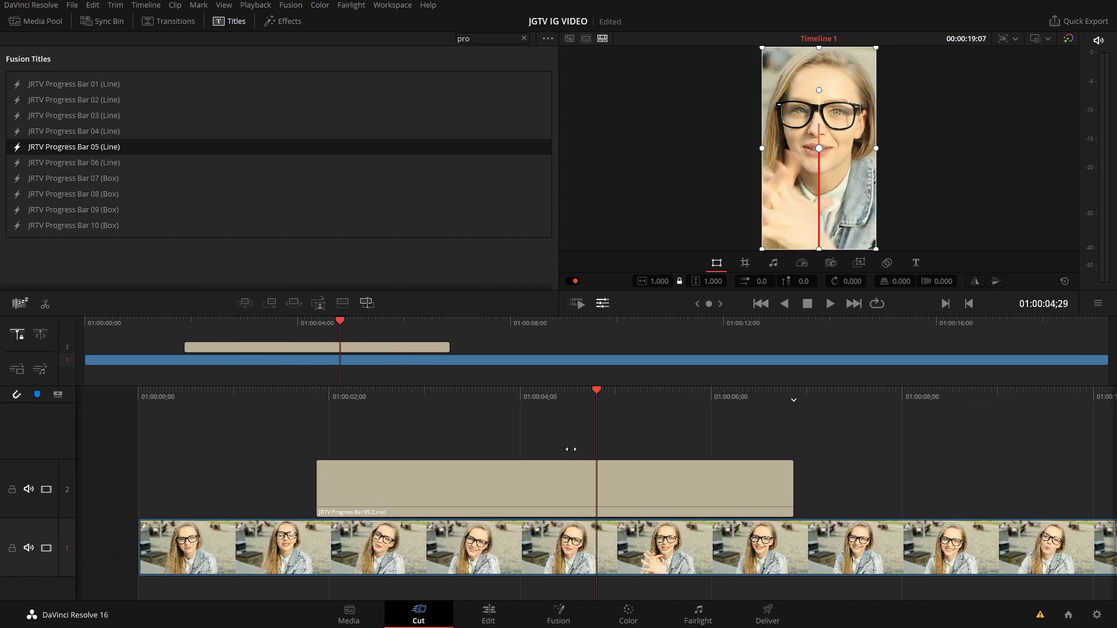
click(696, 491)
Widen the Bar 05 line to 0.102 and colour it fully saturated cyan
click(915, 263)
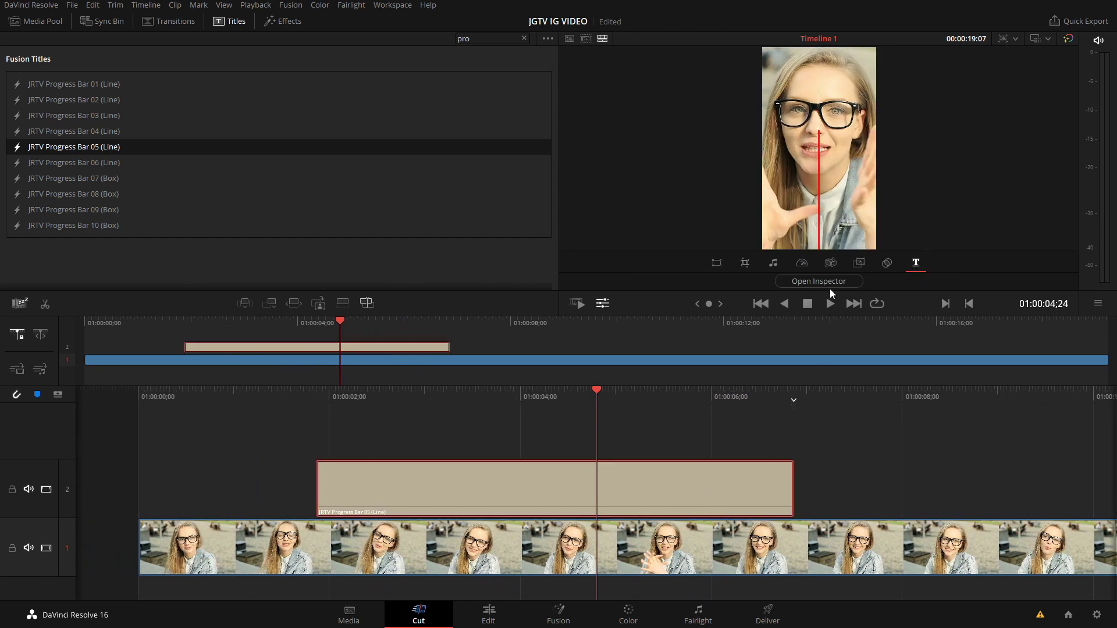
click(816, 281)
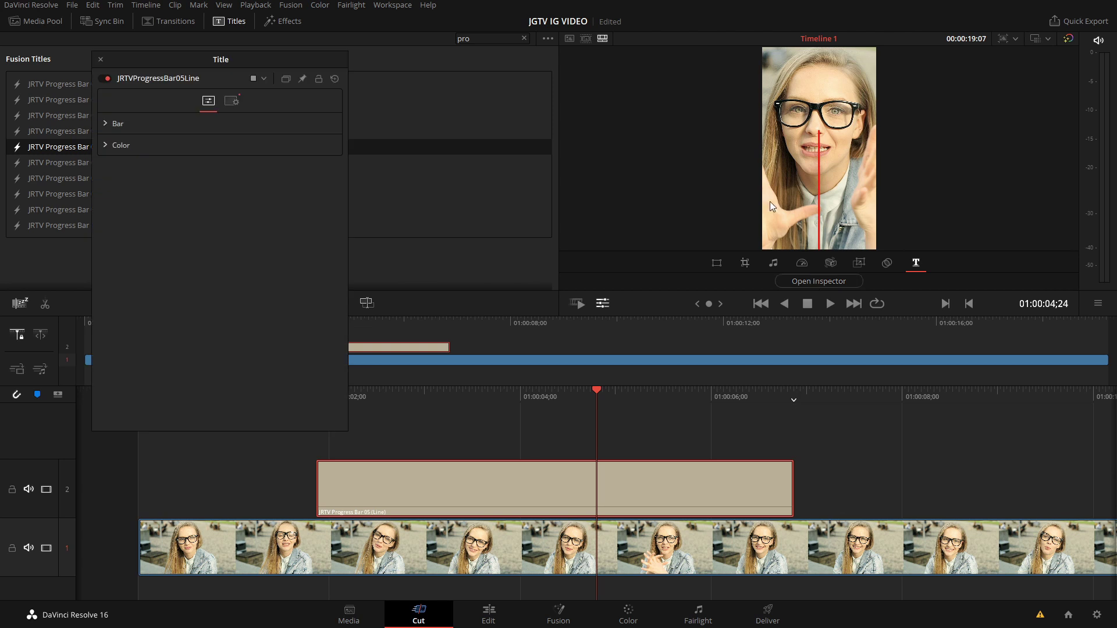
click(113, 125)
drag(203, 145, 209, 146)
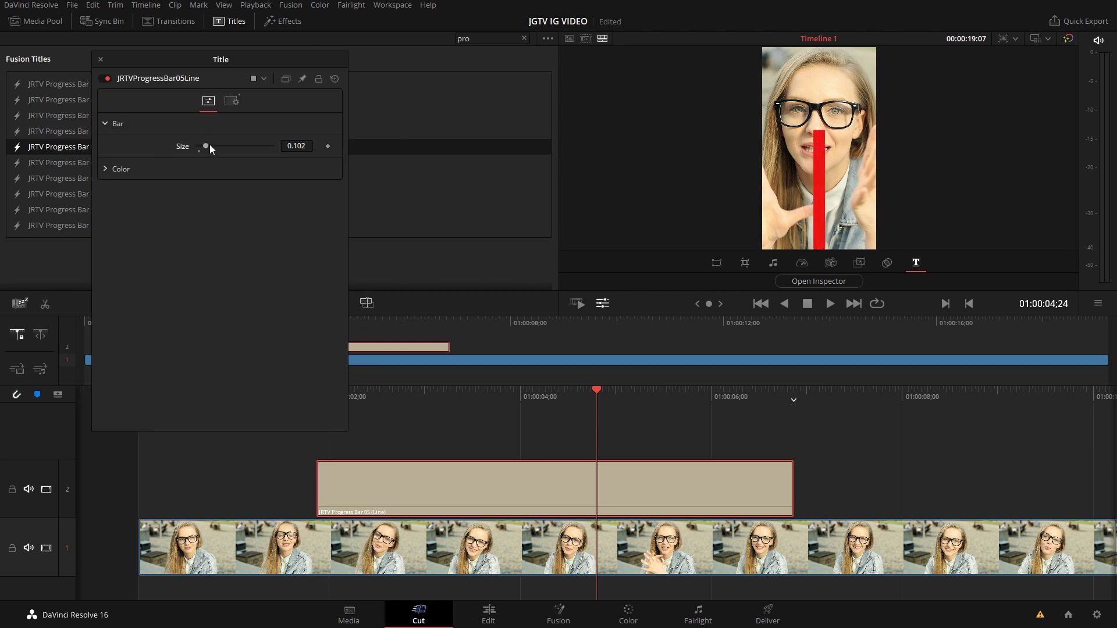
click(105, 169)
drag(299, 212, 299, 240)
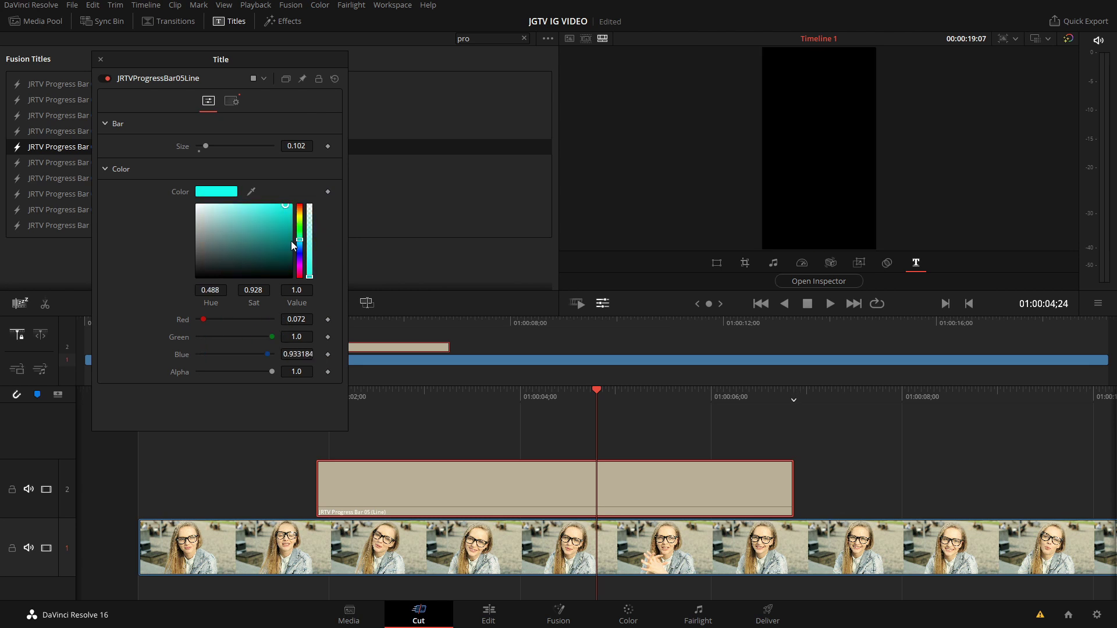
click(291, 205)
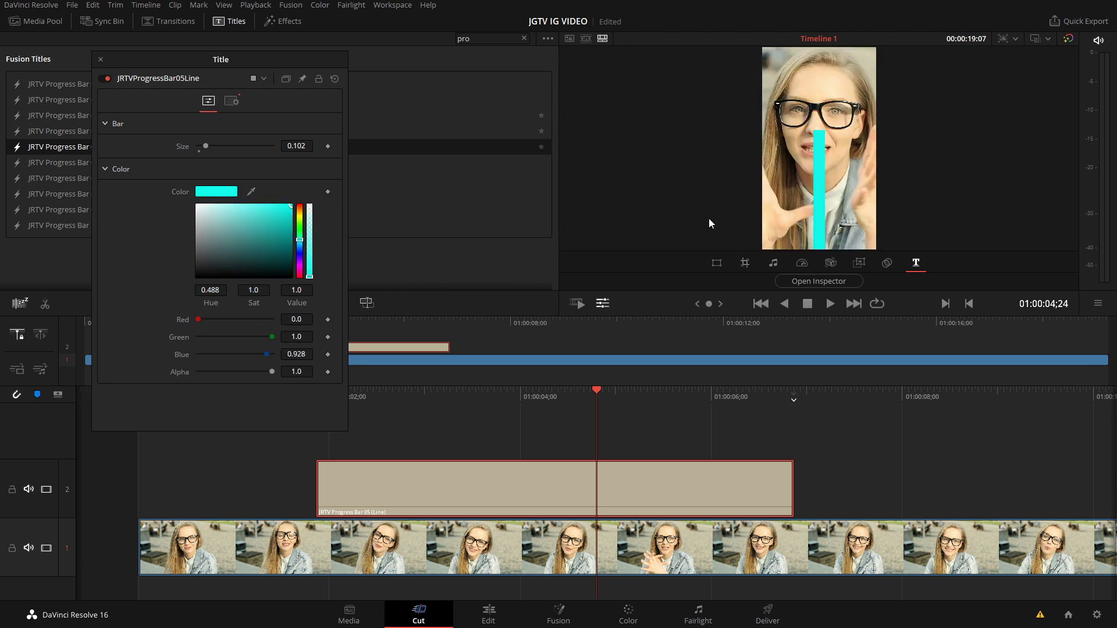
Move the cyan bar right to X 484, flip it vertically, and add Progress Bar 06 after it
click(716, 263)
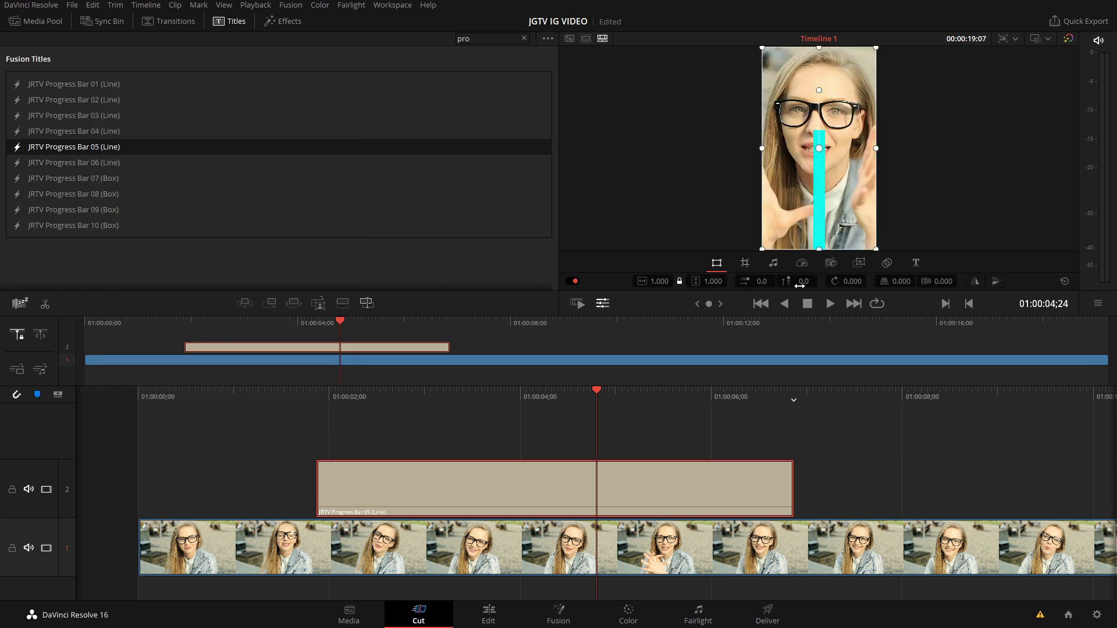
drag(756, 281, 814, 281)
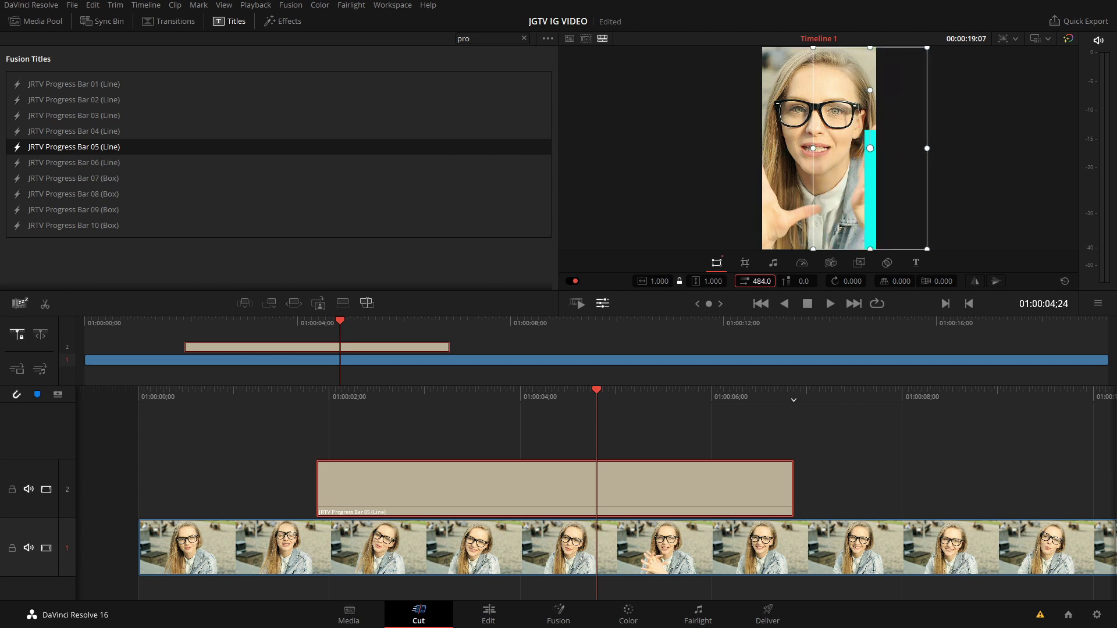
drag(560, 400, 590, 401)
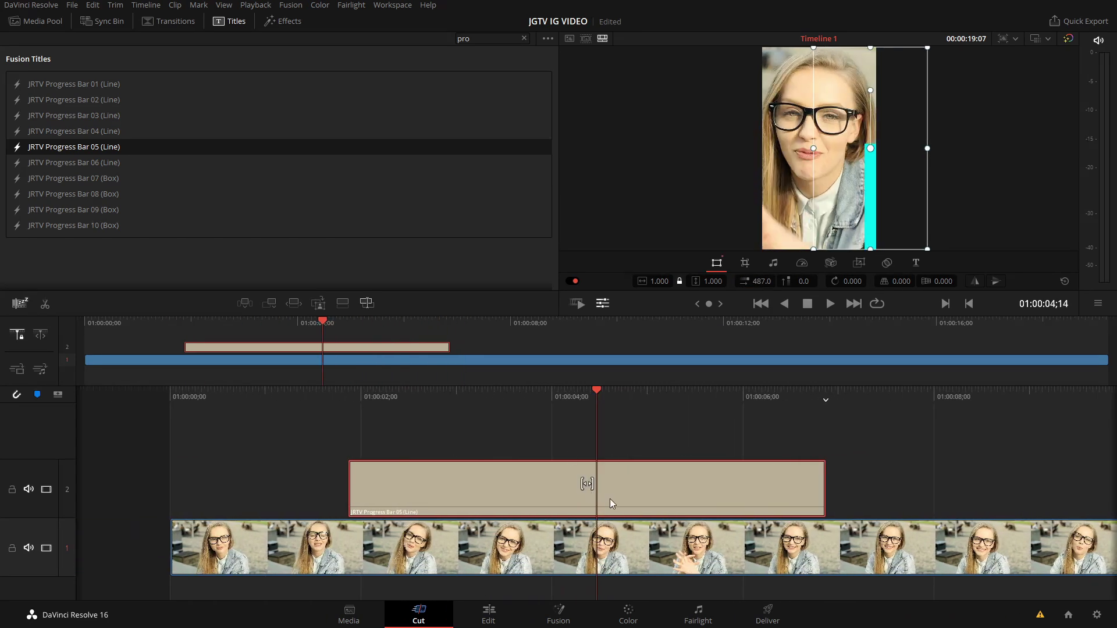
click(995, 282)
drag(615, 424, 636, 394)
drag(116, 163, 695, 492)
drag(874, 396, 441, 396)
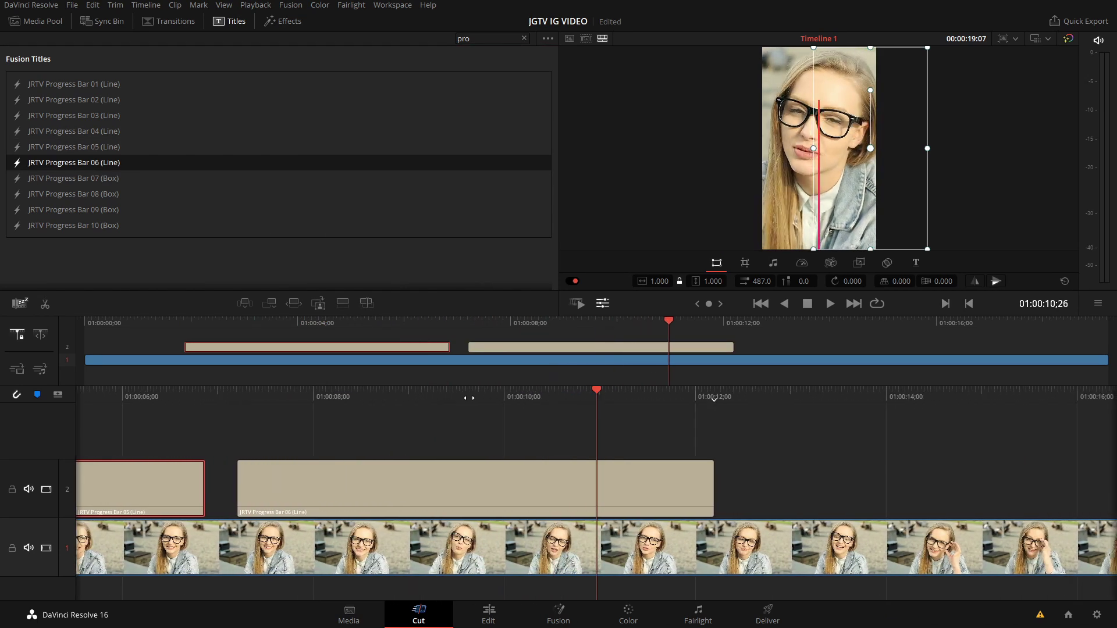
Widen the Progress Bar 06 line by setting its Bar Size to 0.102
click(588, 495)
click(830, 303)
click(916, 263)
click(819, 281)
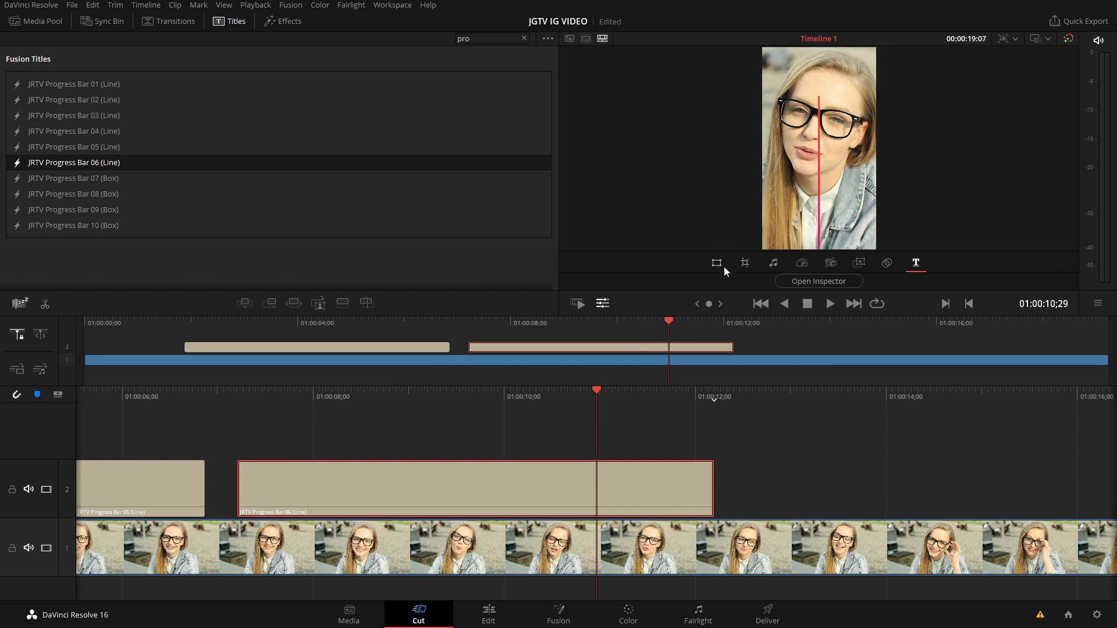
click(115, 123)
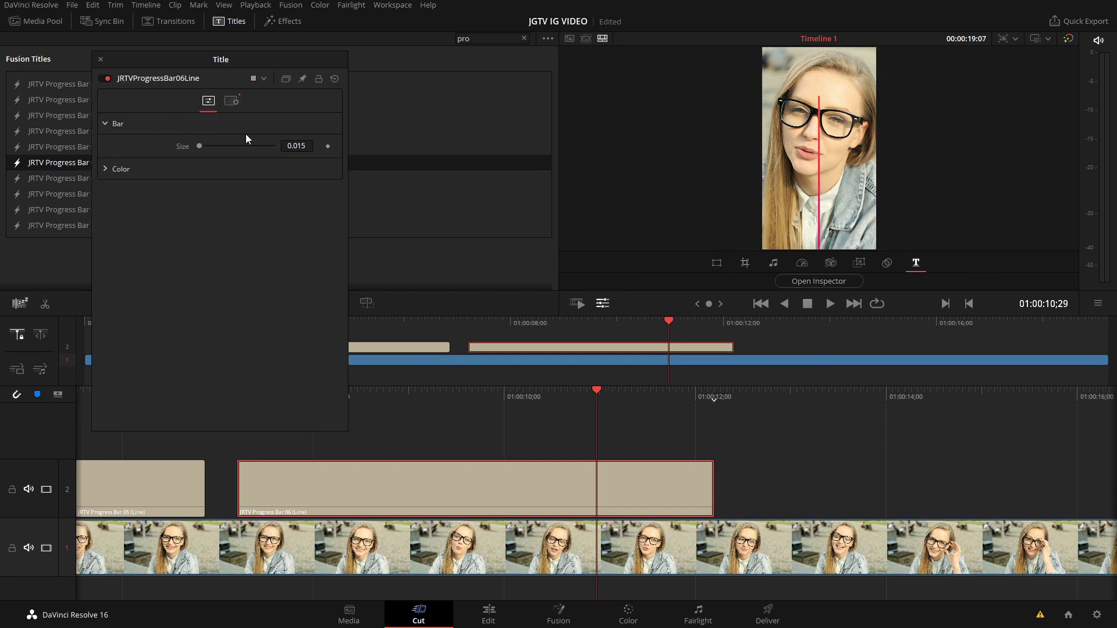
drag(198, 144, 206, 145)
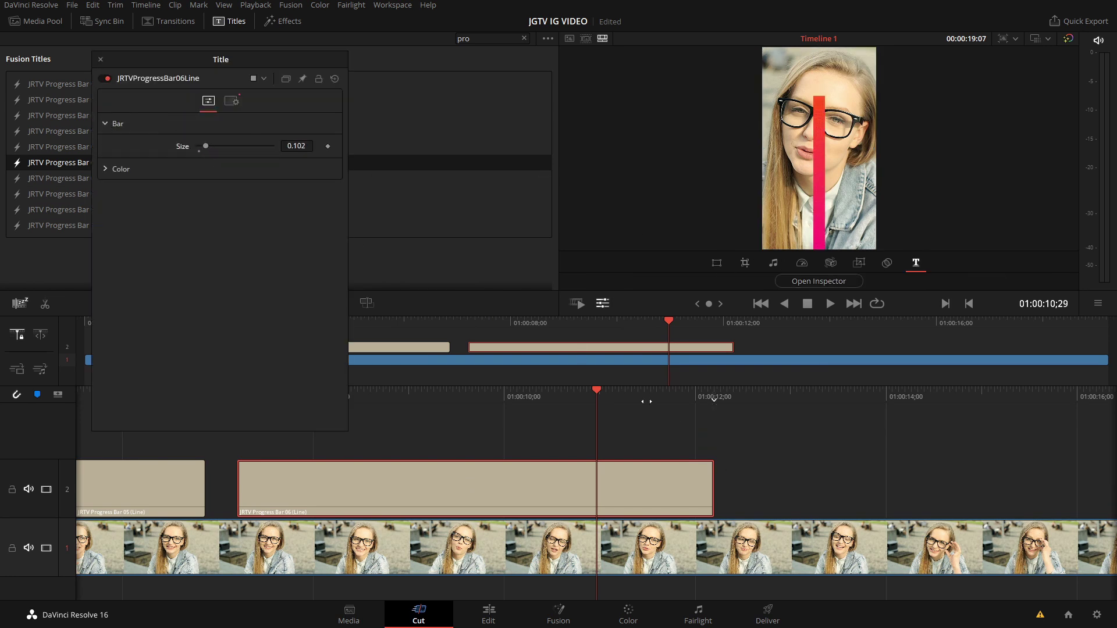
drag(646, 402, 591, 372)
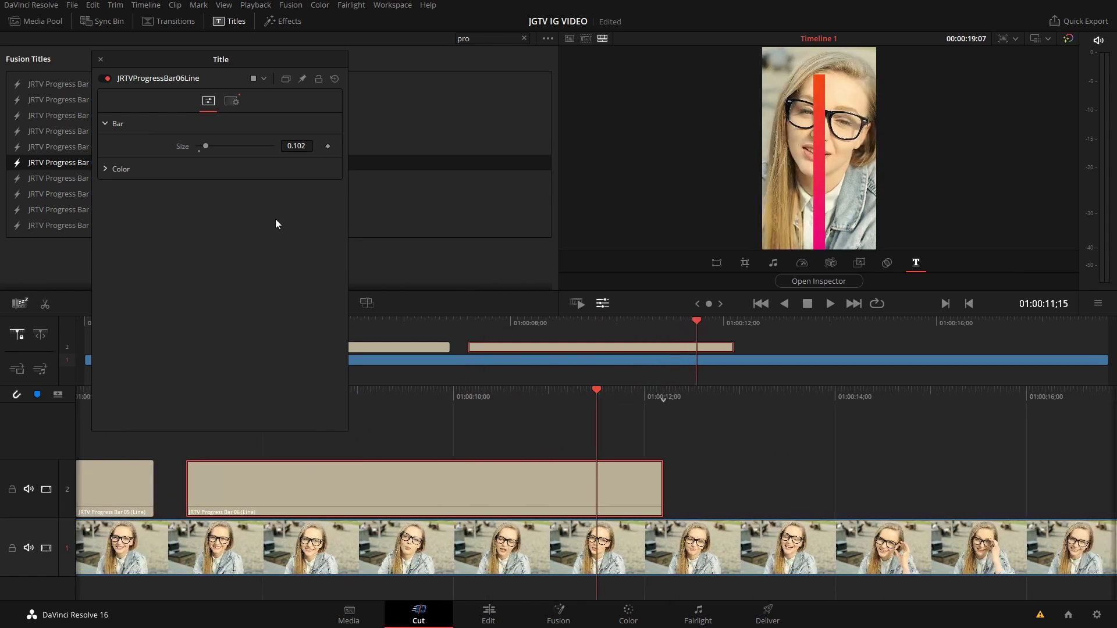
Turn both gradient stops of the bar green, moving the right stop to 0.825870
click(108, 169)
drag(310, 195, 292, 197)
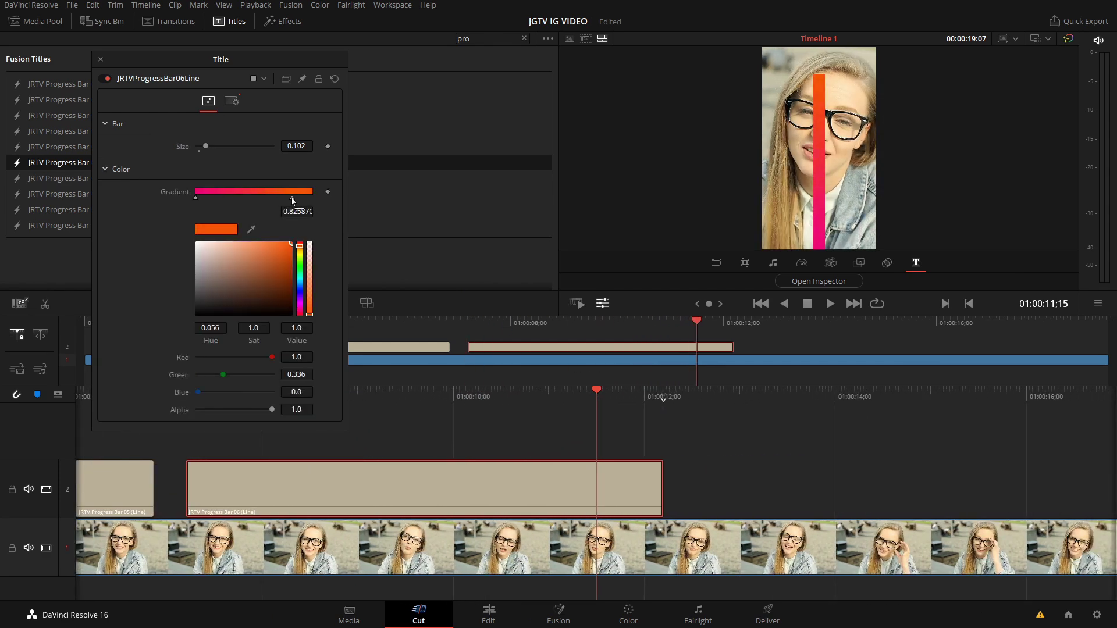
click(300, 271)
drag(298, 270, 298, 270)
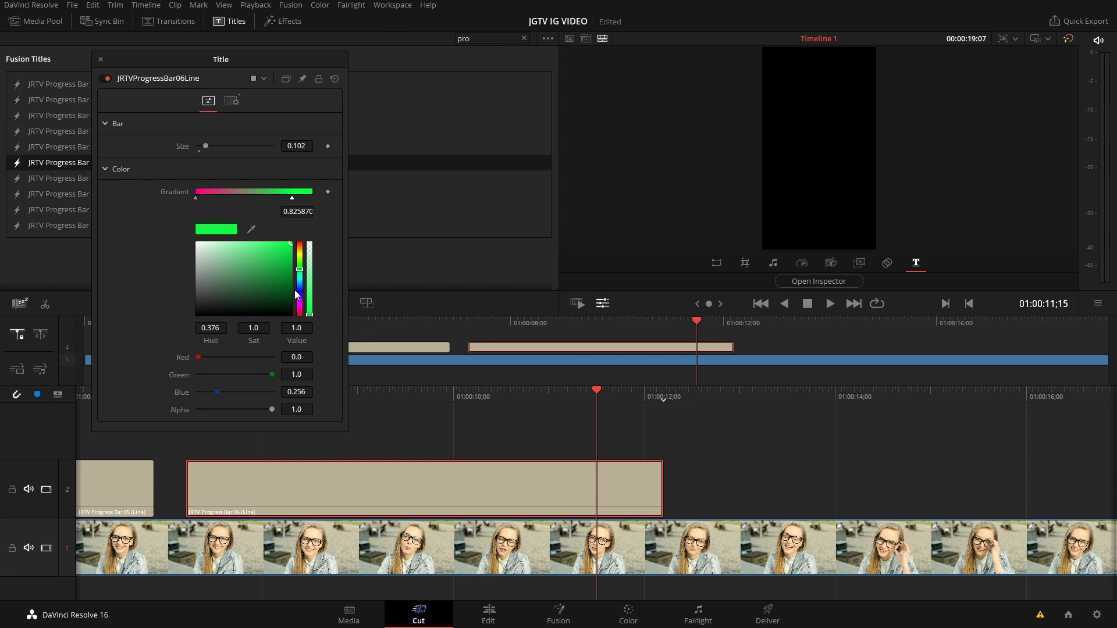
click(196, 199)
drag(301, 286, 301, 278)
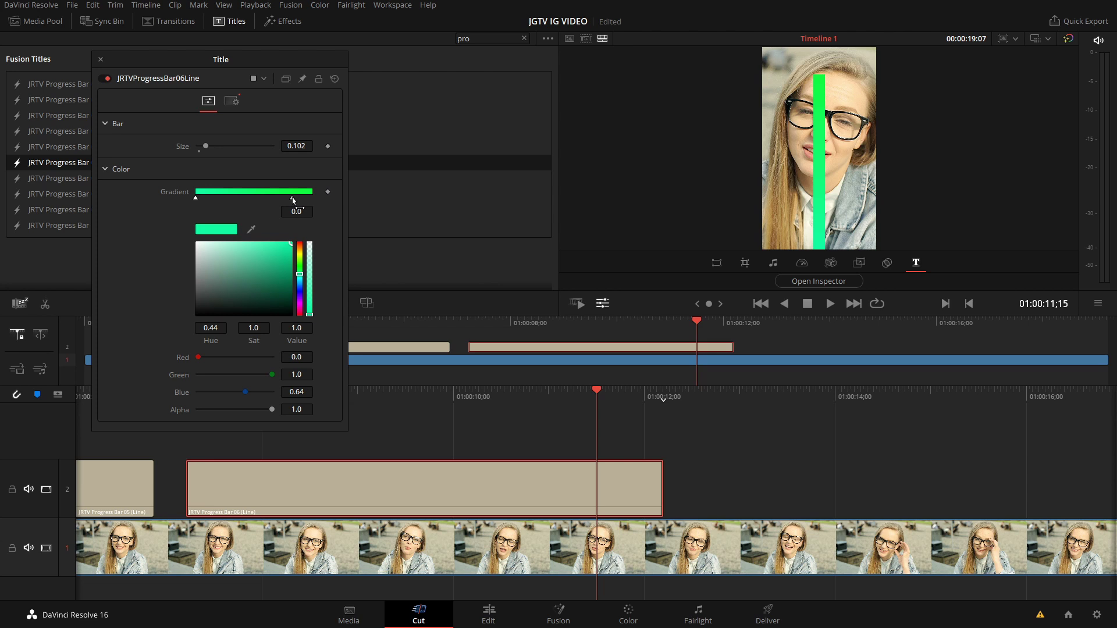
Add a blue middle stop to the gradient and preview the bar
drag(292, 198, 297, 198)
click(249, 198)
click(299, 285)
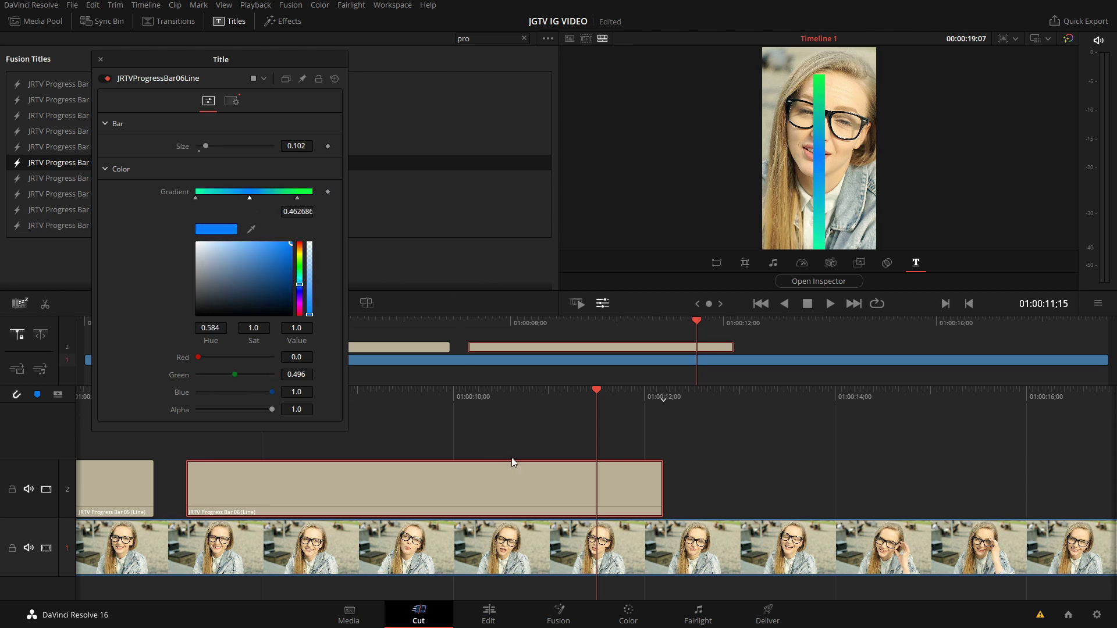
drag(566, 396, 821, 401)
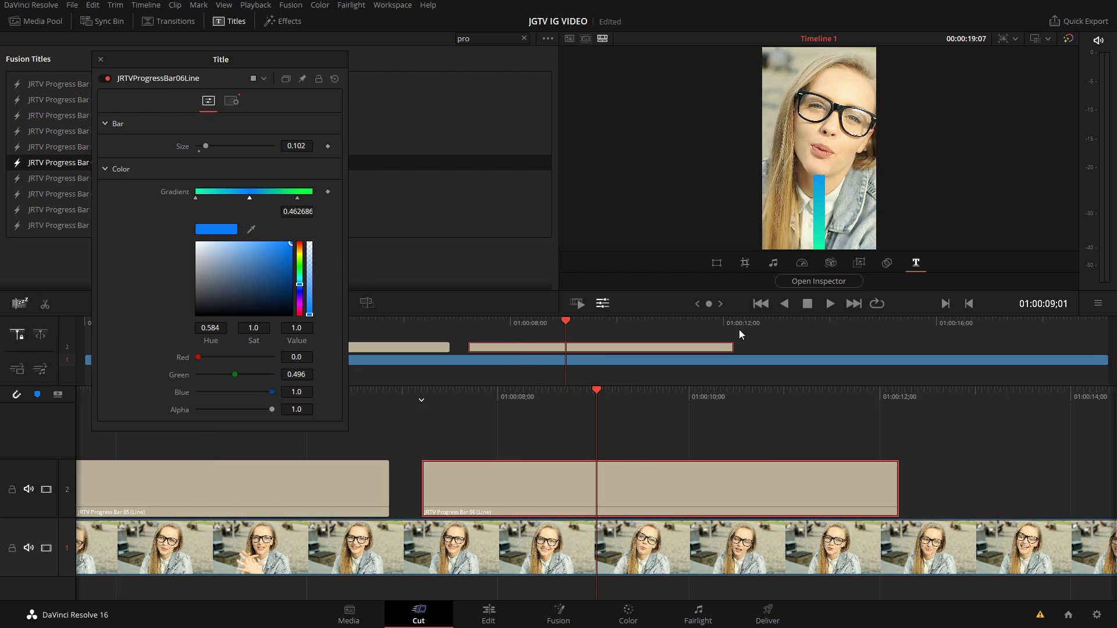
drag(555, 392, 617, 395)
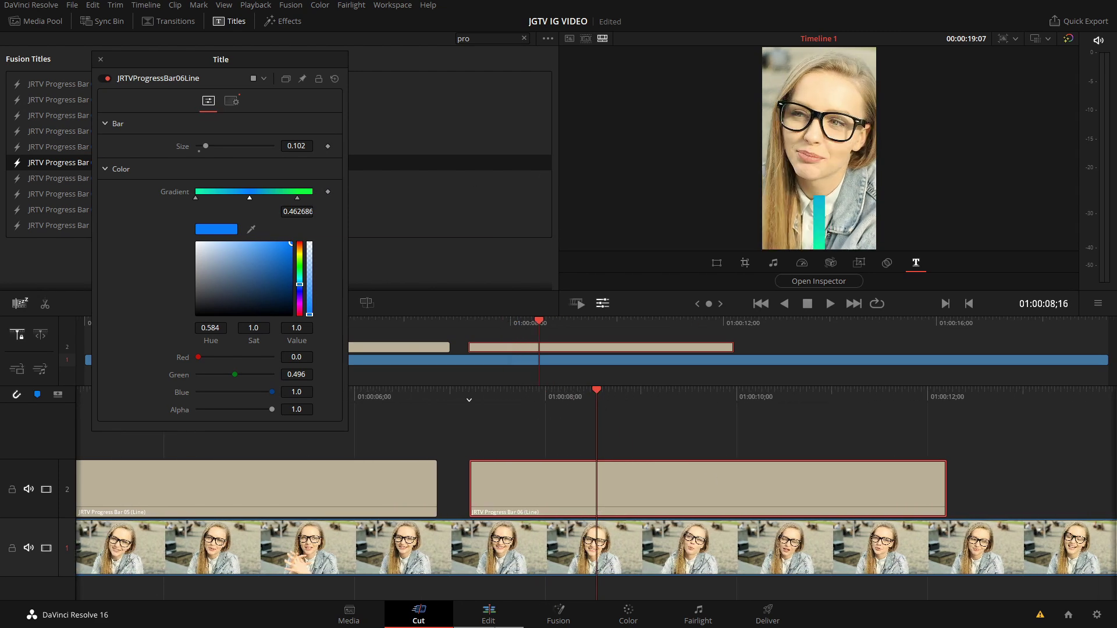
Delete the Progress Bar 05 title and move Bar 06 to the timeline start
click(477, 619)
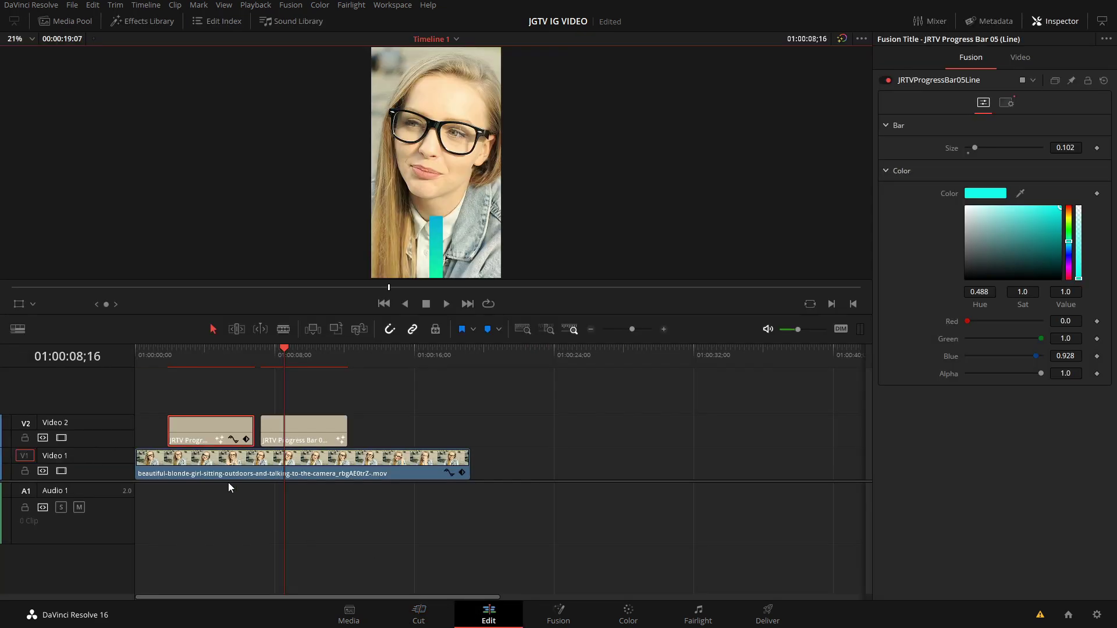
key(Delete)
drag(335, 438, 469, 433)
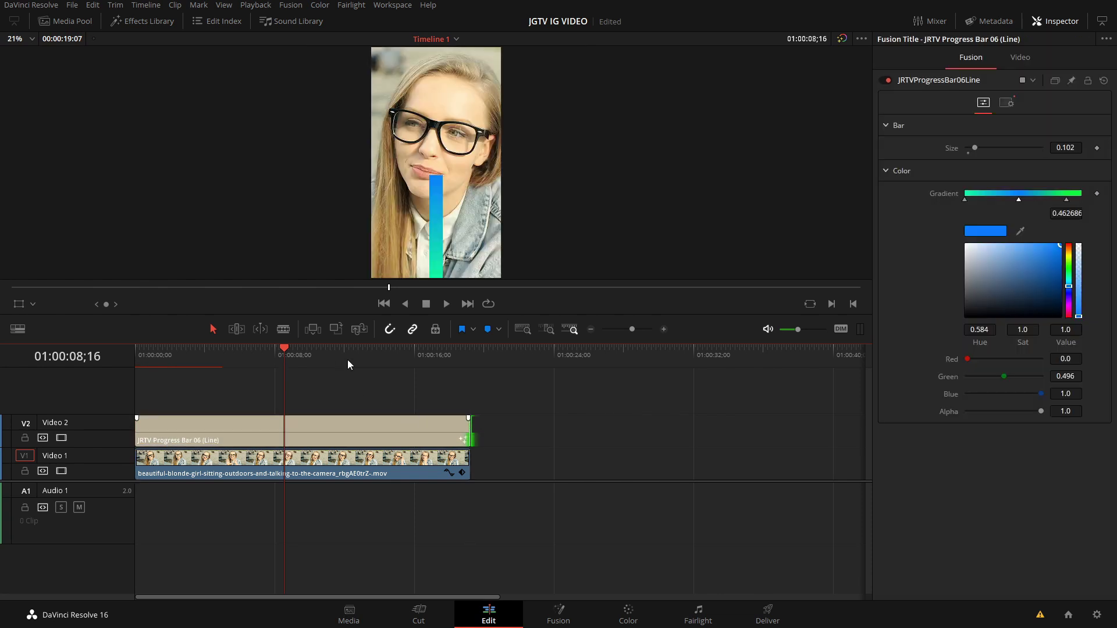
click(393, 364)
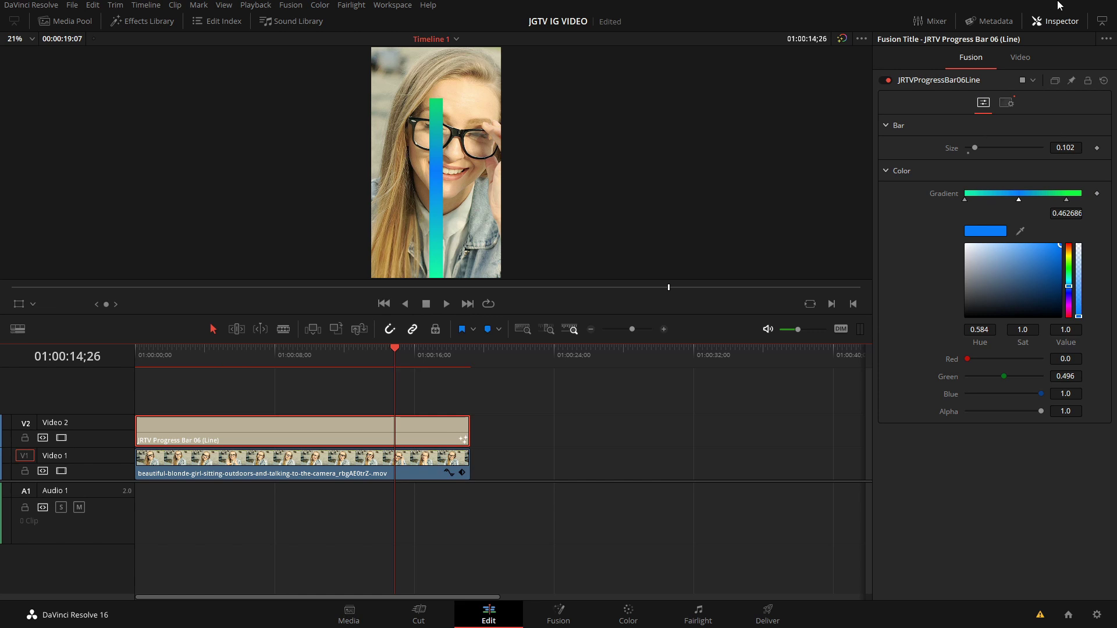
Set the bar's Position X to 491 and flip it vertically
click(1045, 25)
click(1047, 26)
click(1028, 60)
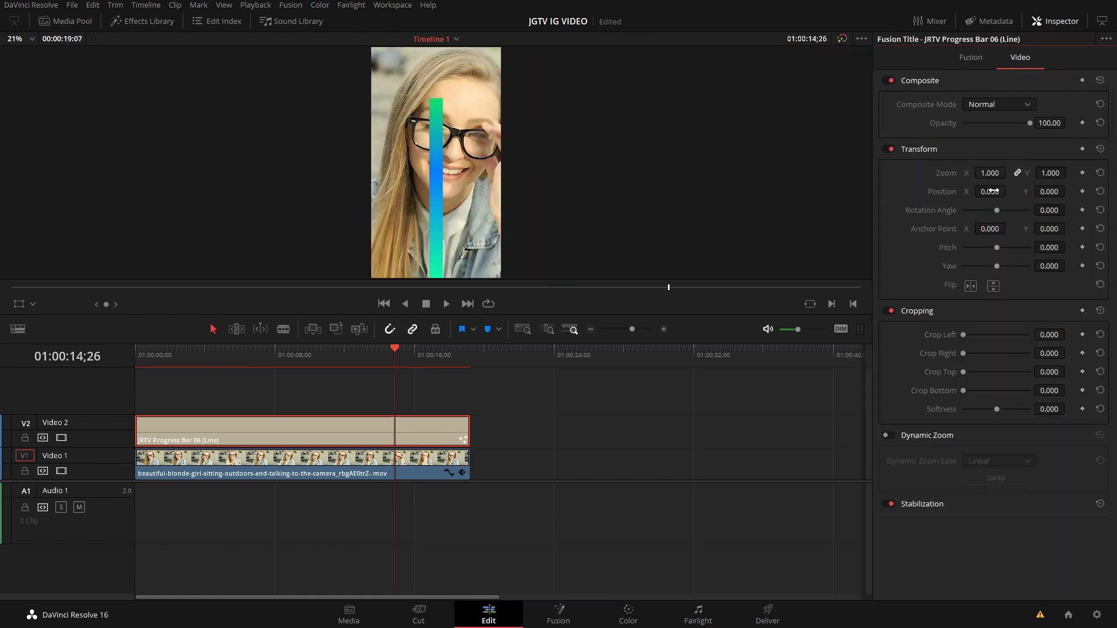
drag(993, 190, 1009, 190)
click(993, 286)
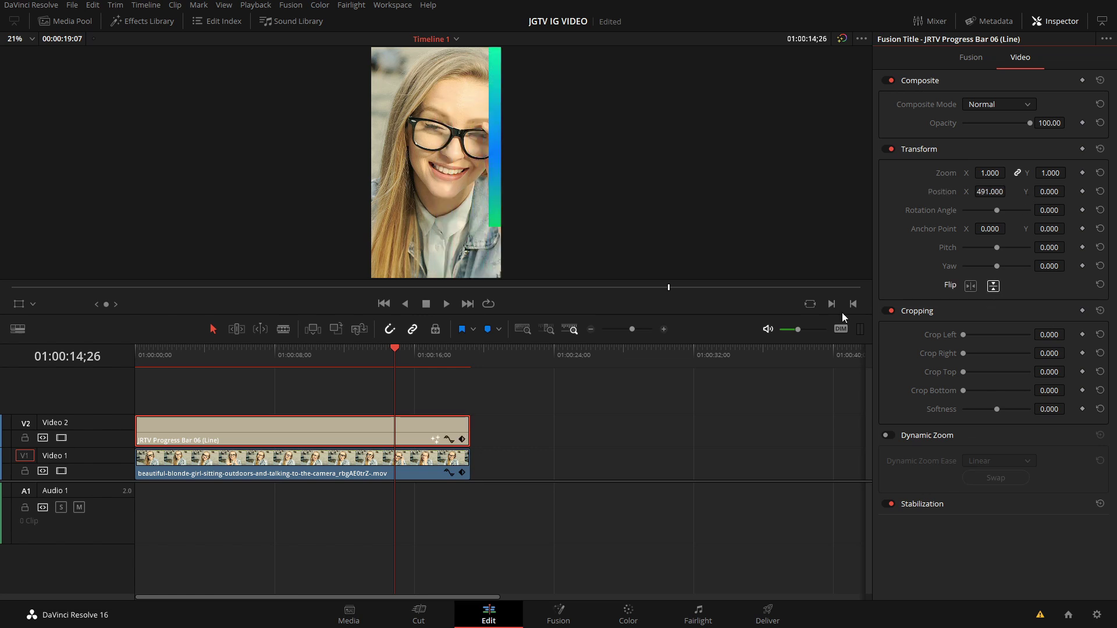
drag(349, 353, 397, 388)
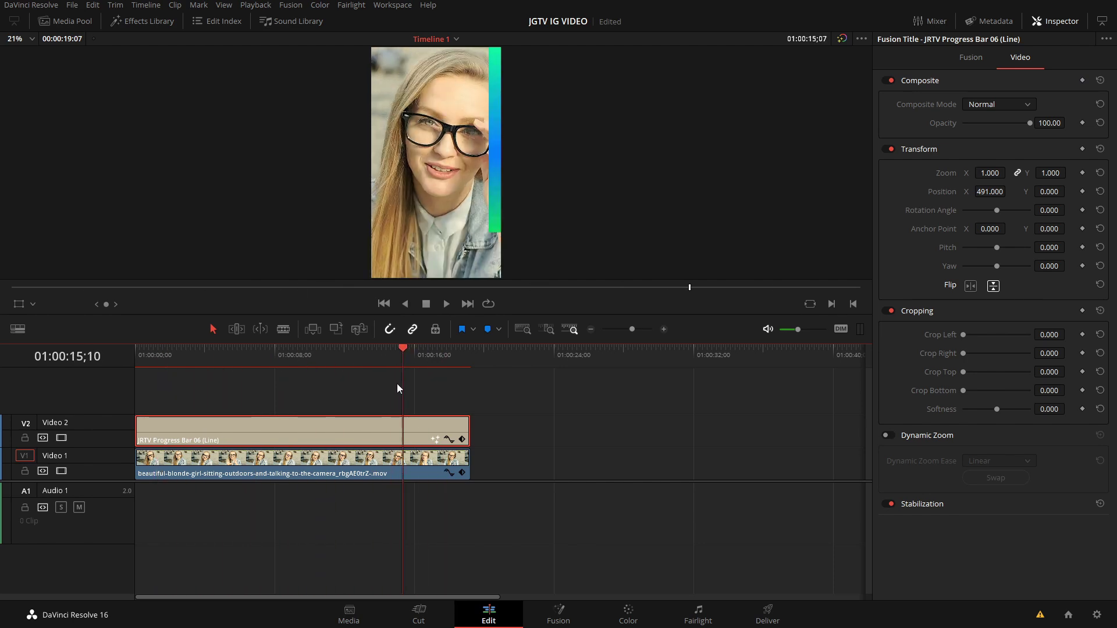